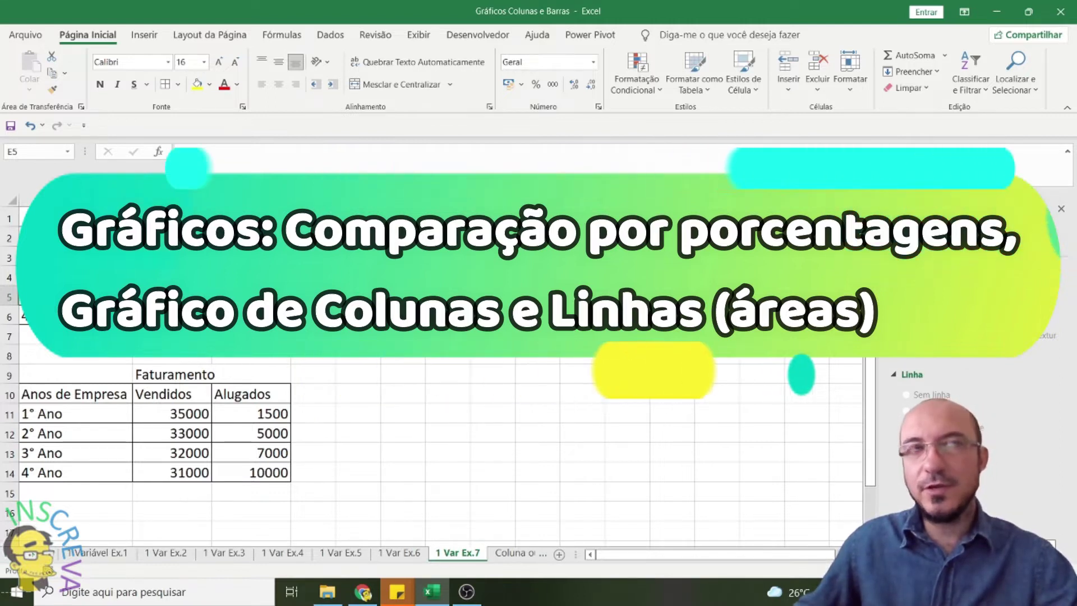
Examine the government approval table, including its year labels and the Boa and Ruim values.
left_click(266, 342)
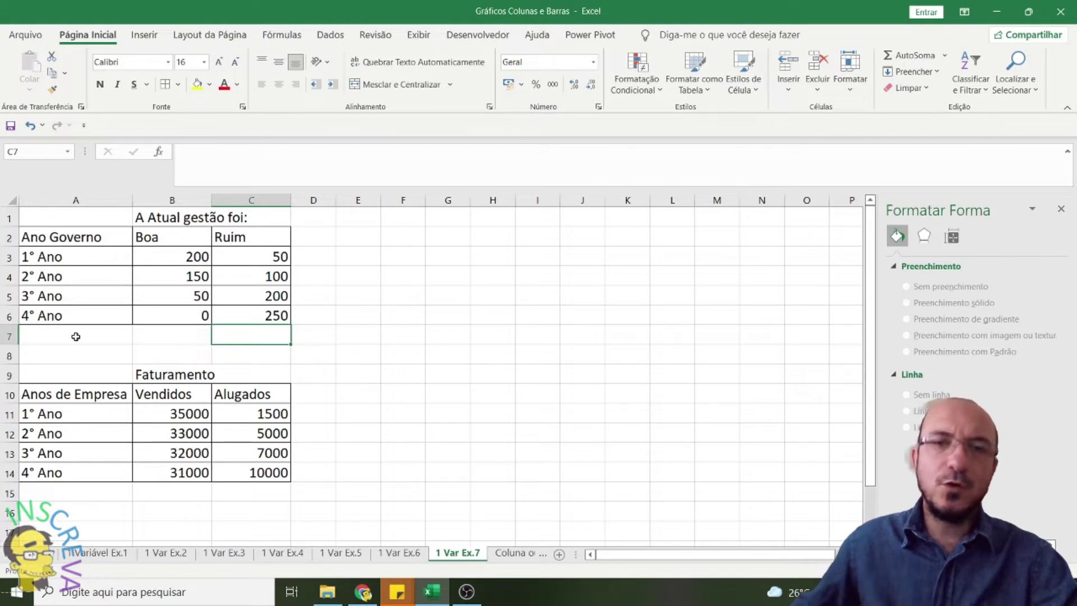
left_click(69, 238)
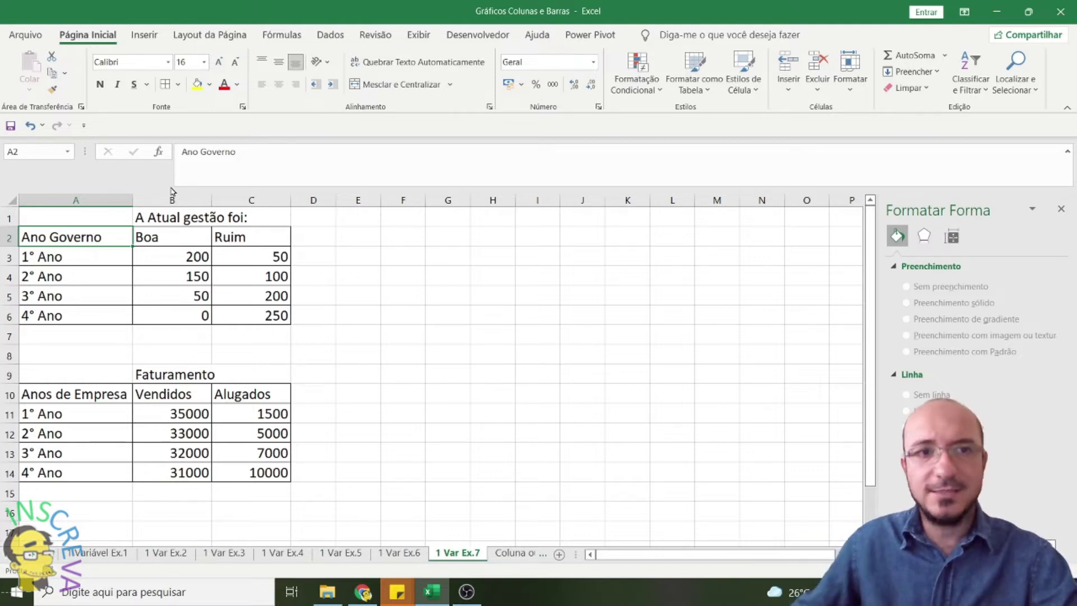
left_click(156, 214)
left_click(104, 290)
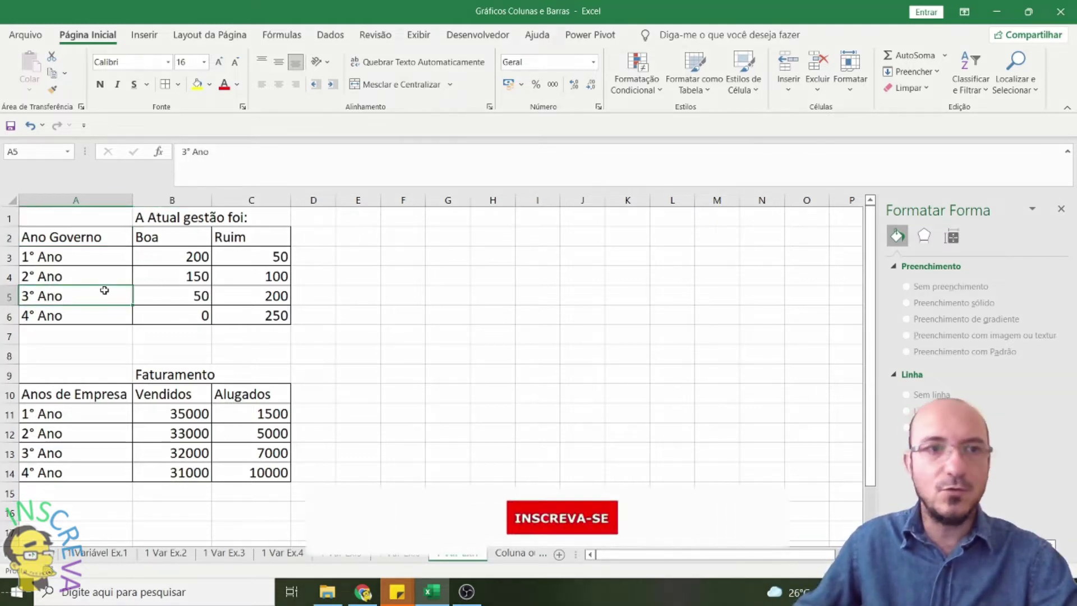
left_click_drag(72, 253, 69, 313)
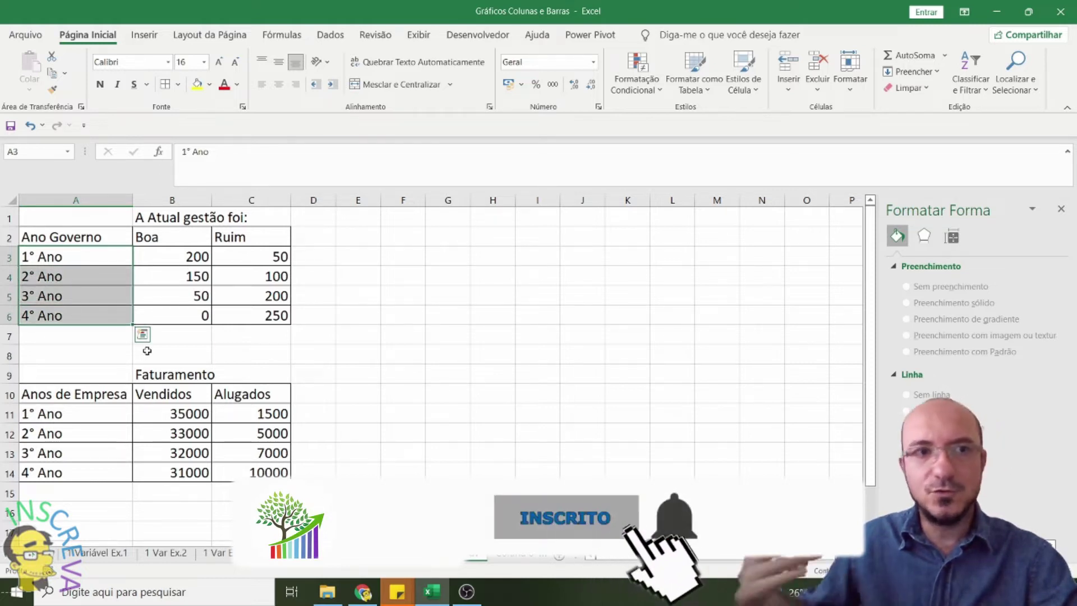
left_click_drag(79, 258, 253, 256)
left_click(286, 275)
key("Down")
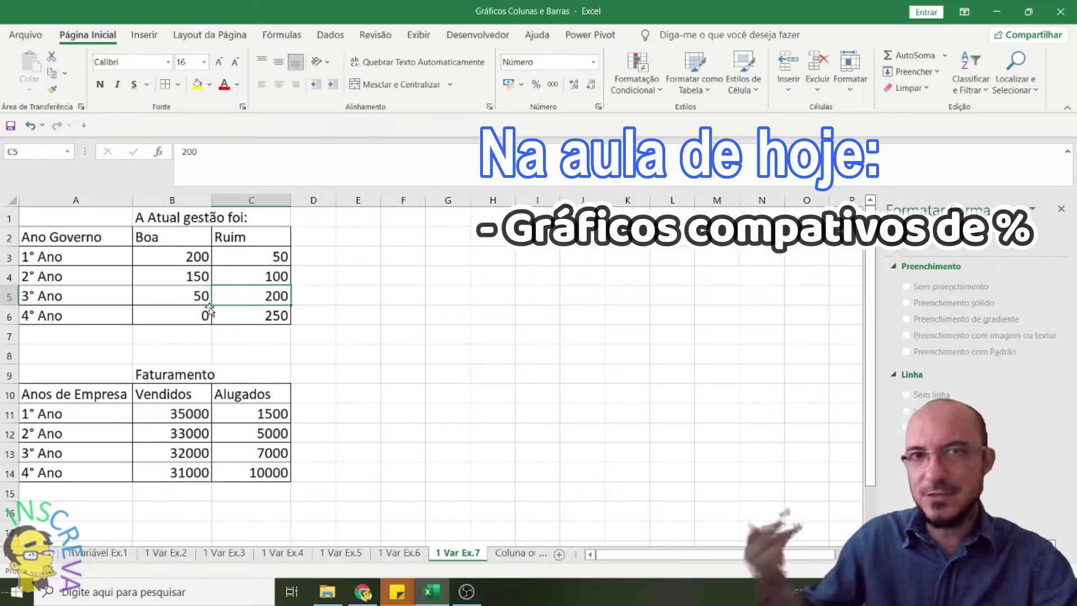
Insert a 2D clustered column chart from A2:C6 and place it beside the tables, starting around column E.
left_click_drag(54, 238, 271, 312)
left_click(145, 35)
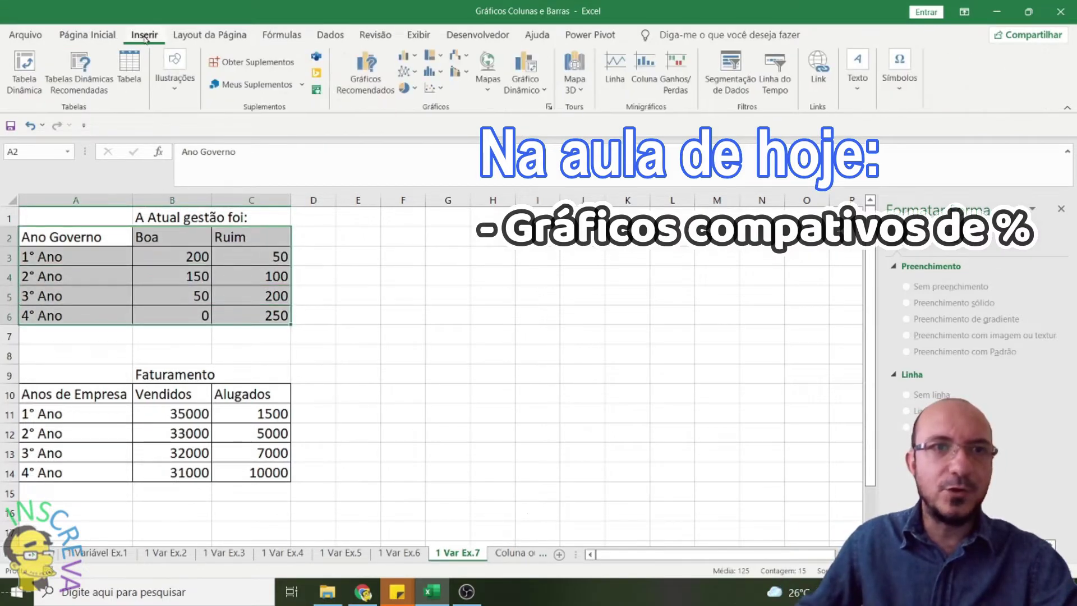
left_click(406, 55)
left_click(416, 108)
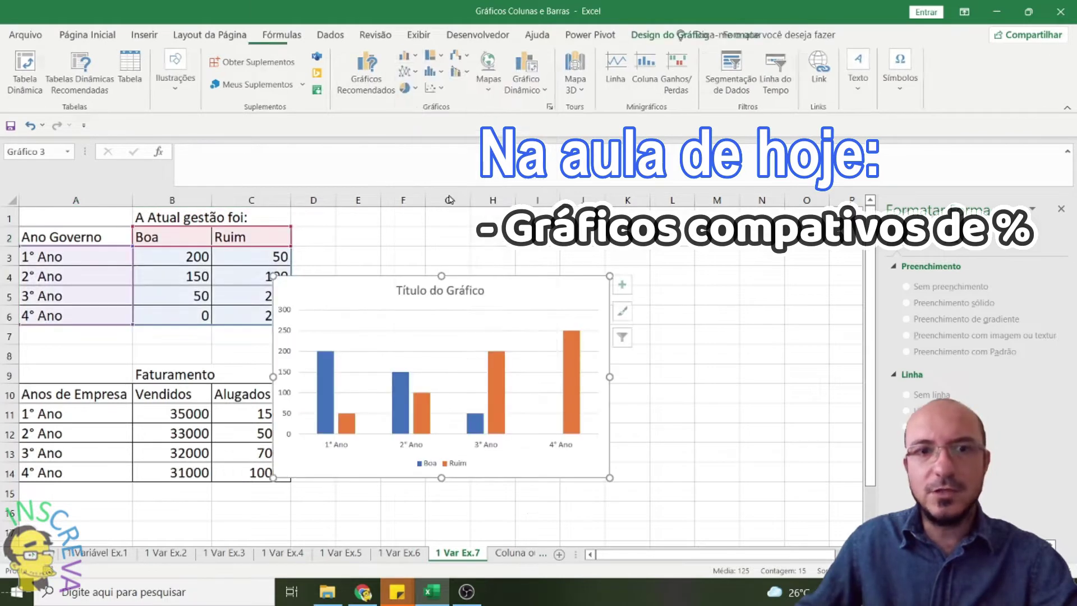
left_click(475, 373)
left_click(473, 375)
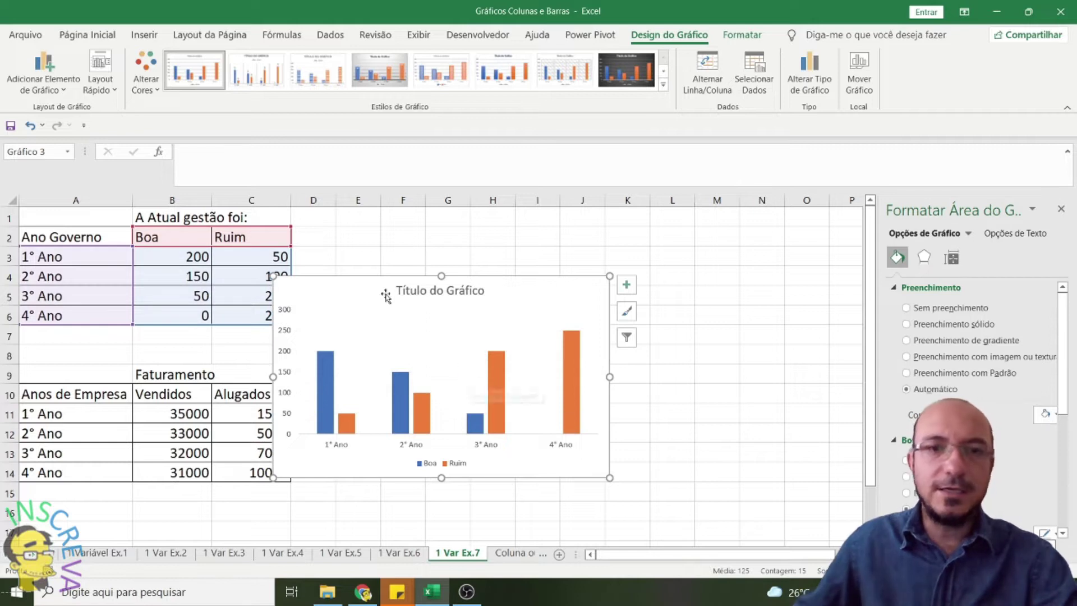
left_click_drag(353, 281, 435, 233)
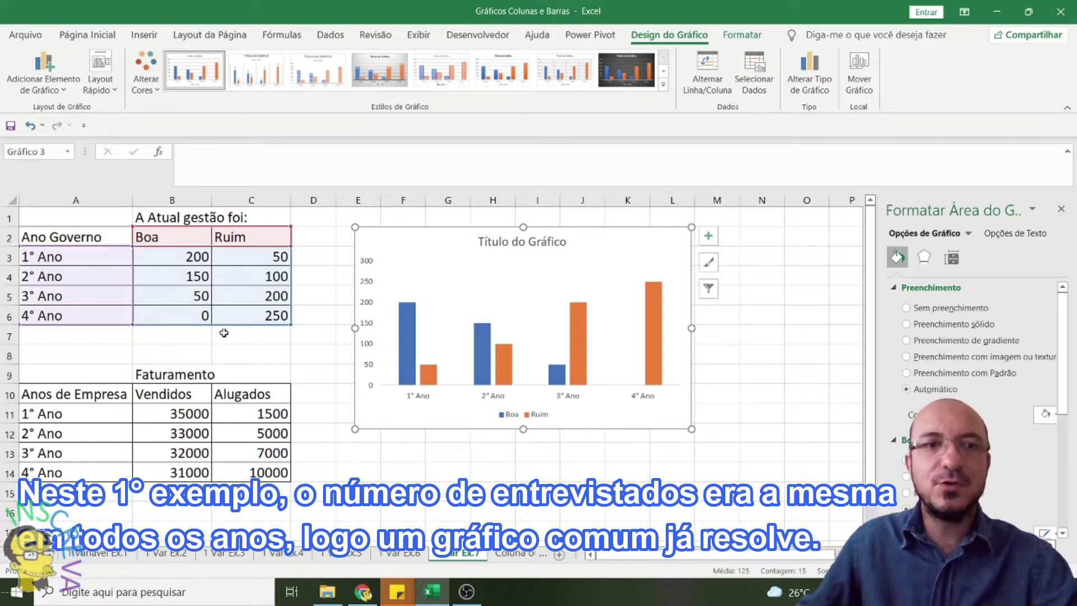
Set the 1° Ano Ruim value in C3 to 30 and the 2° Ano Boa value in B4 to 250.
left_click(201, 331)
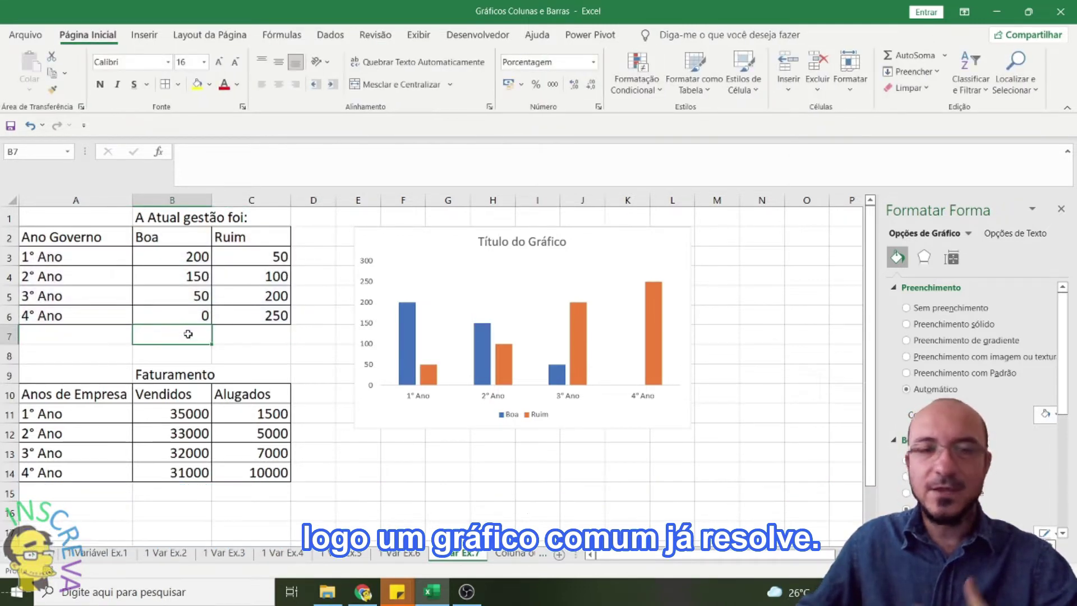
left_click(246, 256)
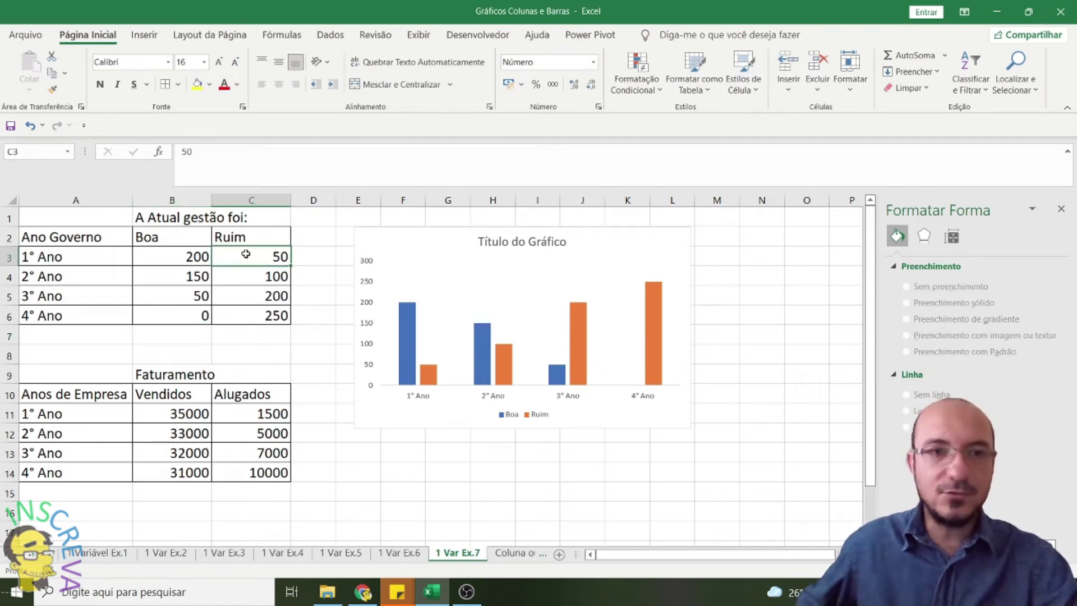
type("30")
key("Return")
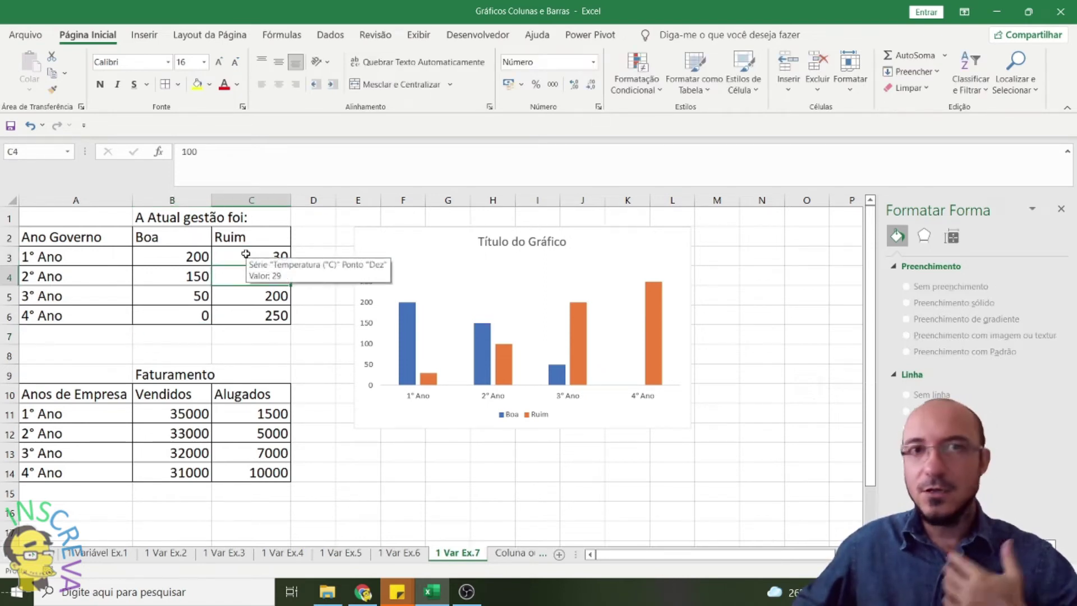
key("Left")
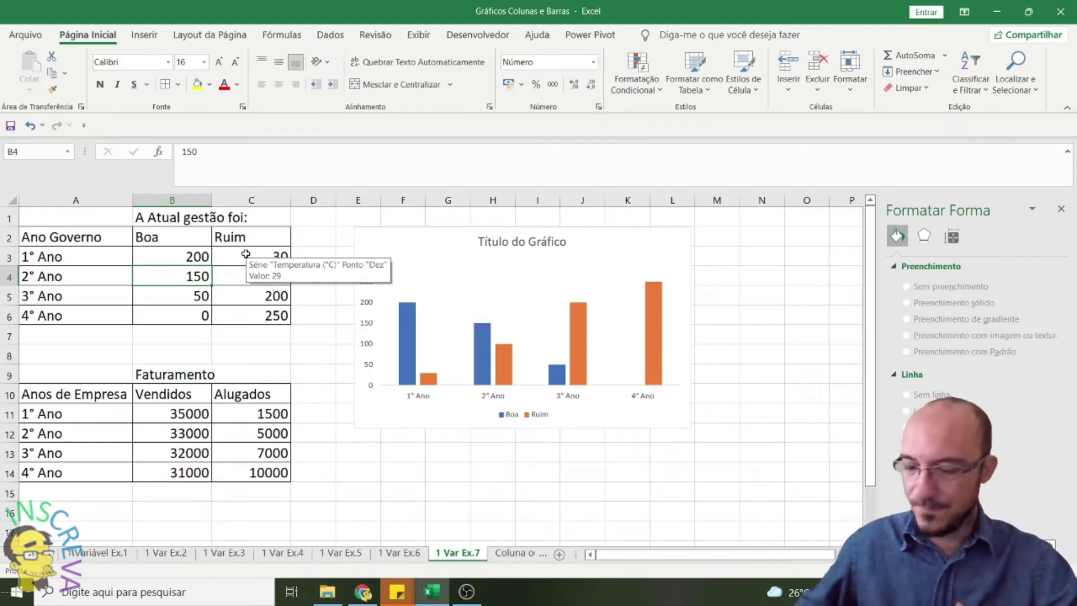
type("250")
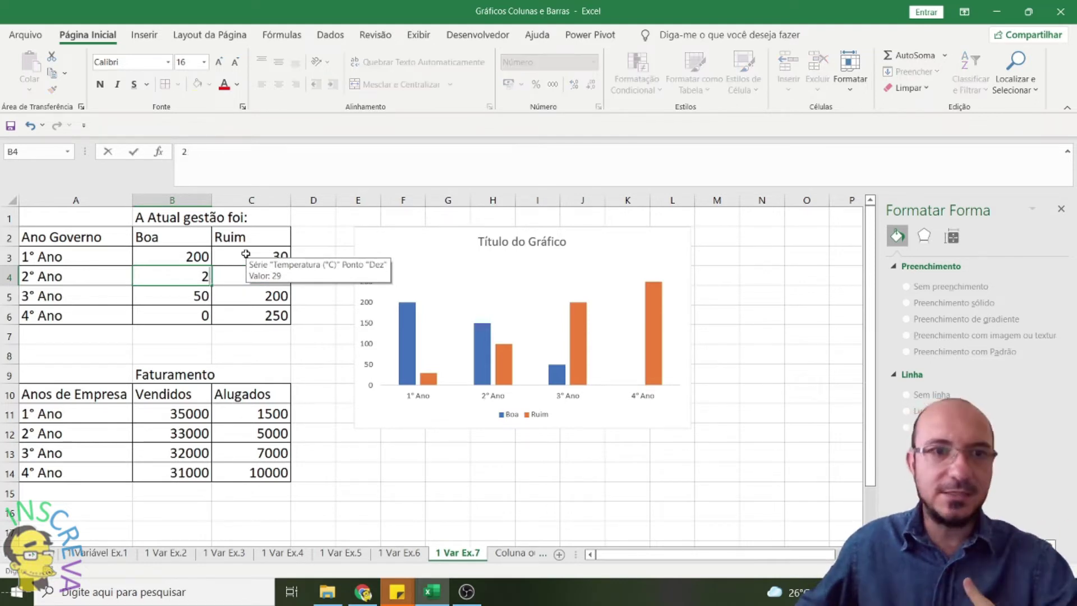
left_click(245, 254)
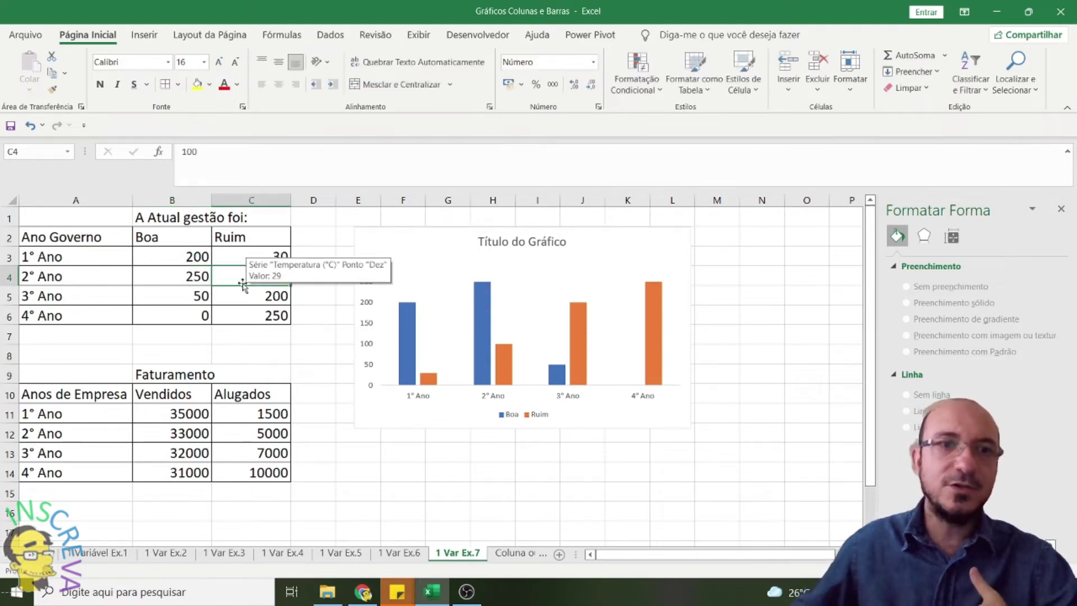
Set the Ruim values to 150 for 2° Ano in C4 and 300 for 4° Ano in C6.
left_click(312, 373)
left_click(264, 277)
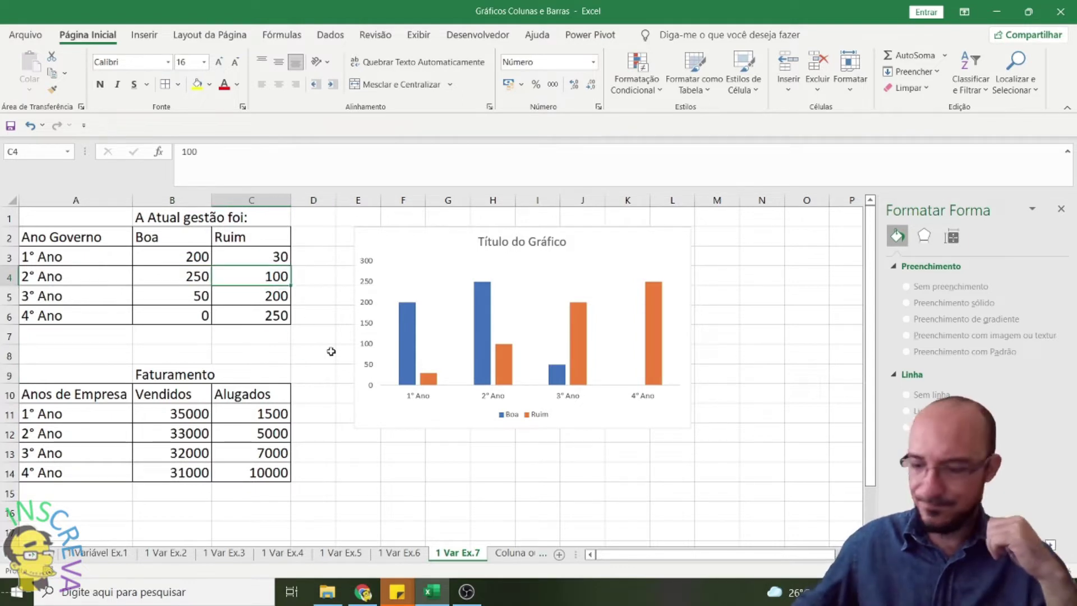
type("15")
key("Return")
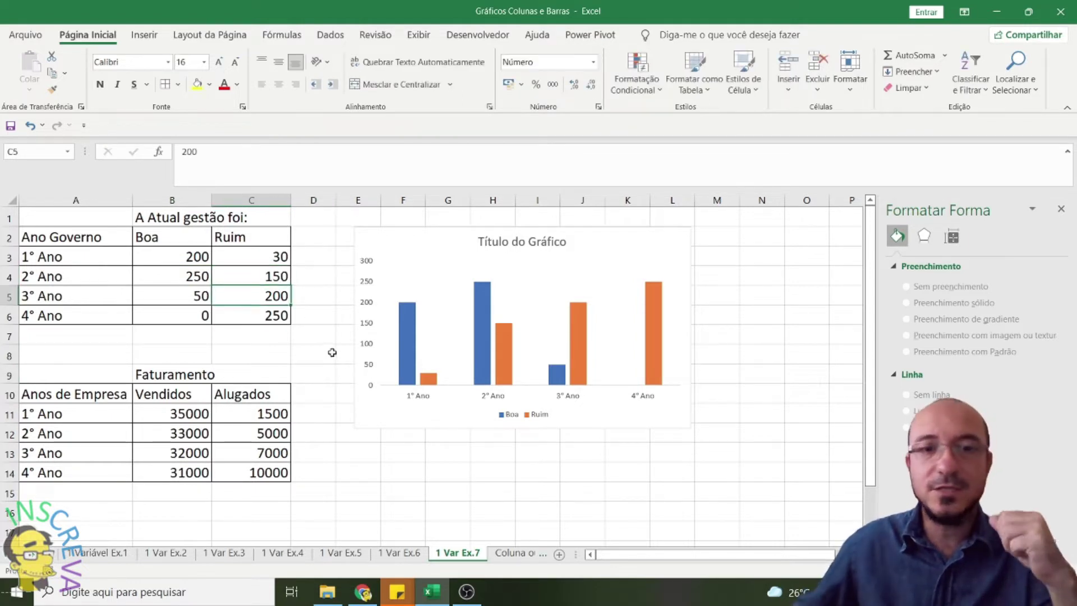
left_click(182, 300)
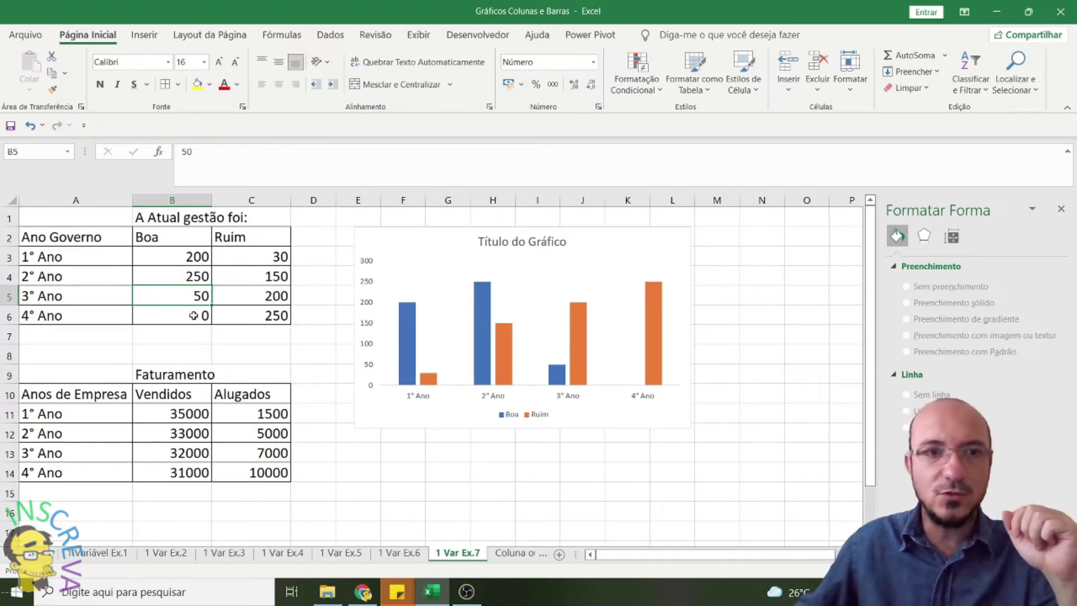
left_click(252, 316)
type("300")
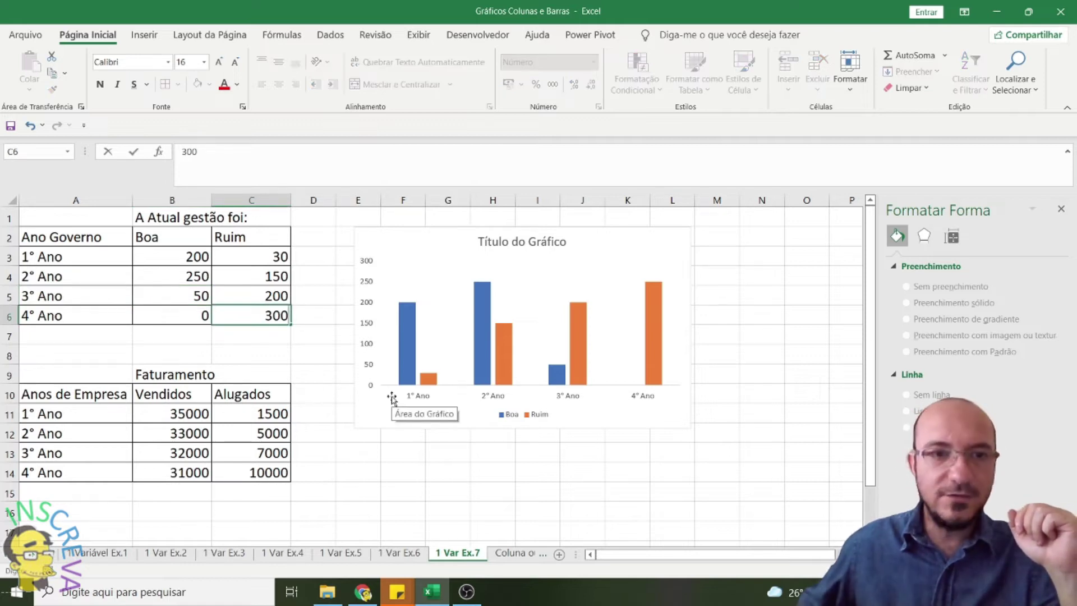
key("Return")
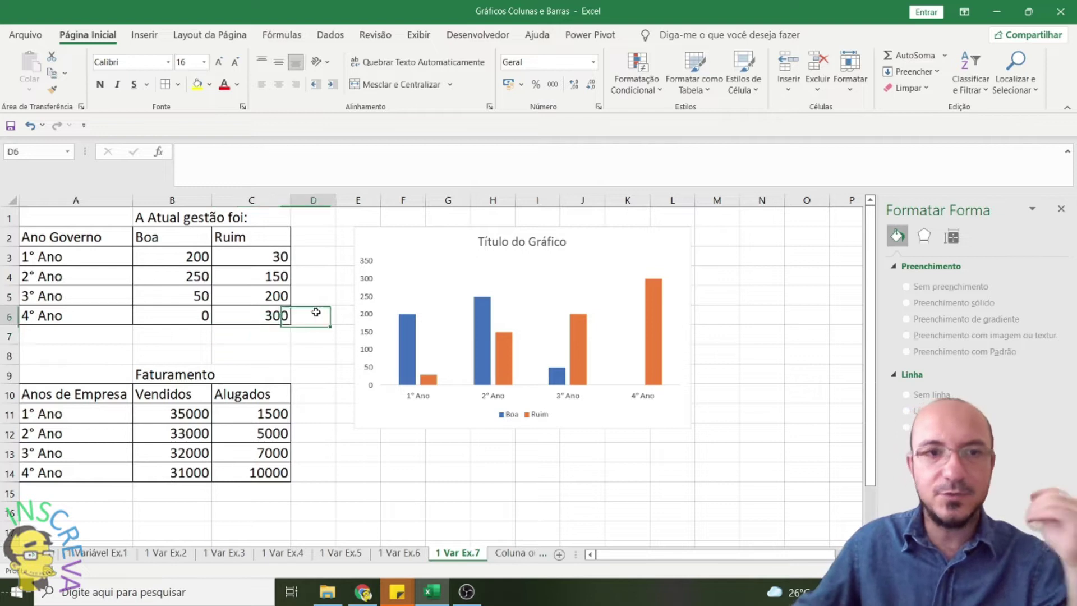
left_click_drag(171, 257, 253, 315)
left_click(485, 473)
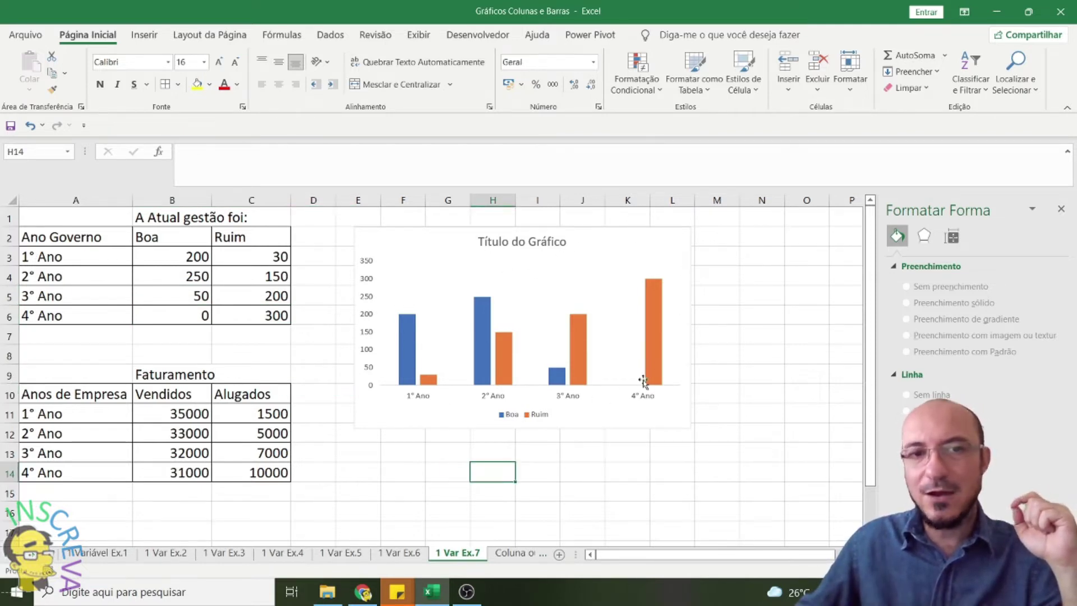
left_click(229, 315)
left_click_drag(229, 315, 168, 257)
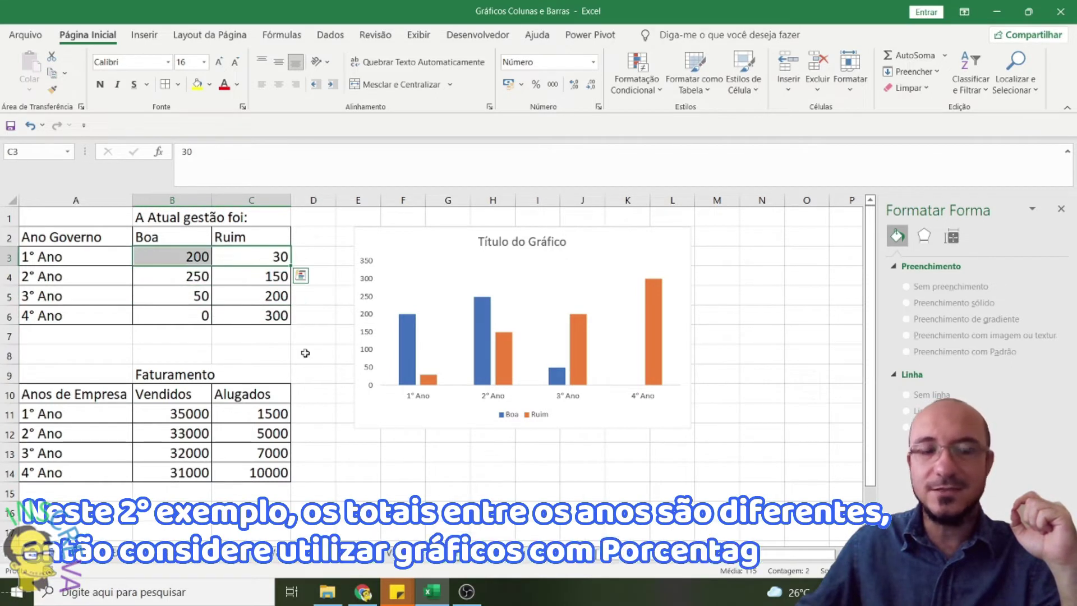
left_click(358, 394)
Insert a 2D 100% stacked column chart from A2:C6 and place it over the clustered column chart.
left_click_drag(62, 237, 250, 312)
left_click(147, 36)
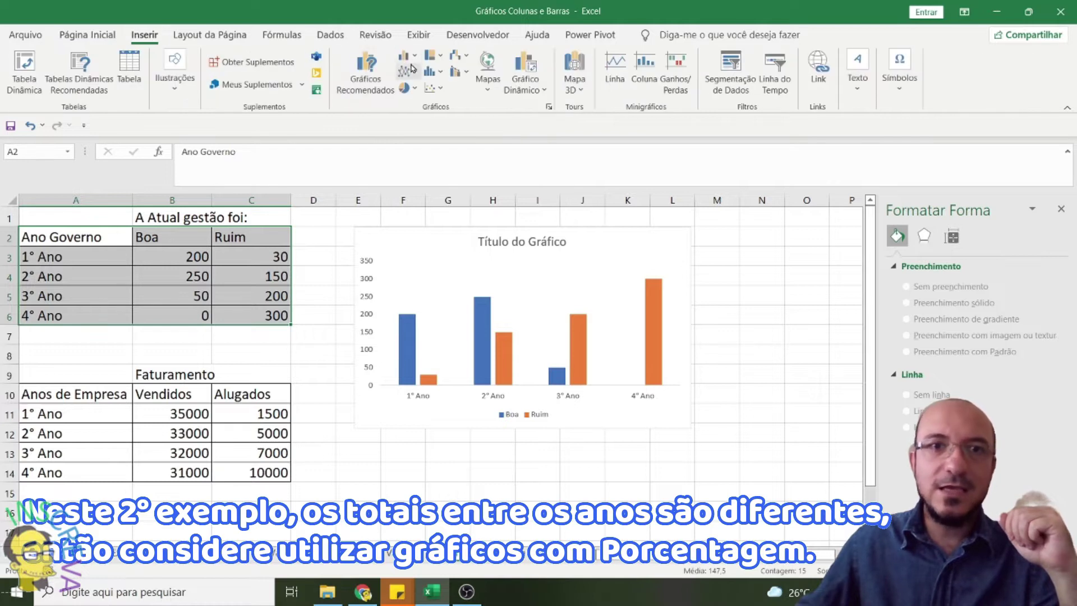
left_click(405, 55)
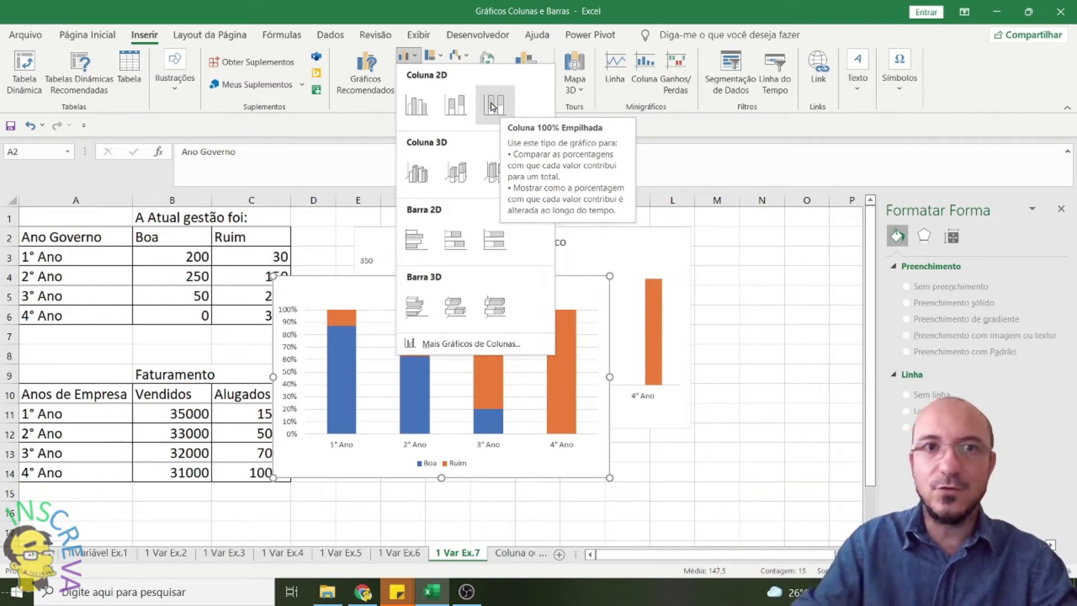
left_click(493, 105)
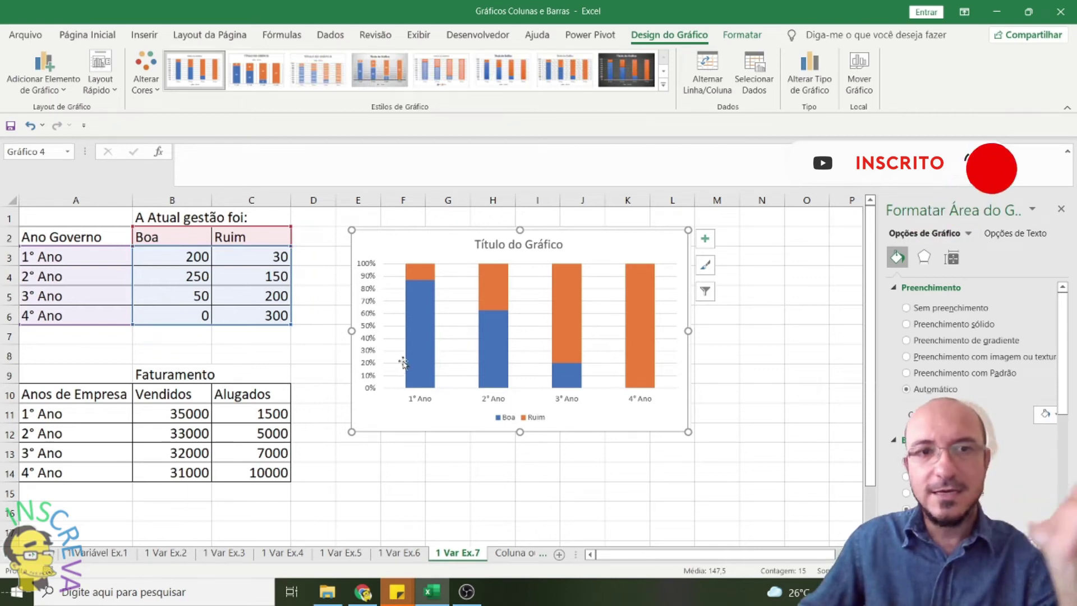
Examine the Boa and Ruim shares for each year in the 100% stacked column chart.
left_click(417, 339)
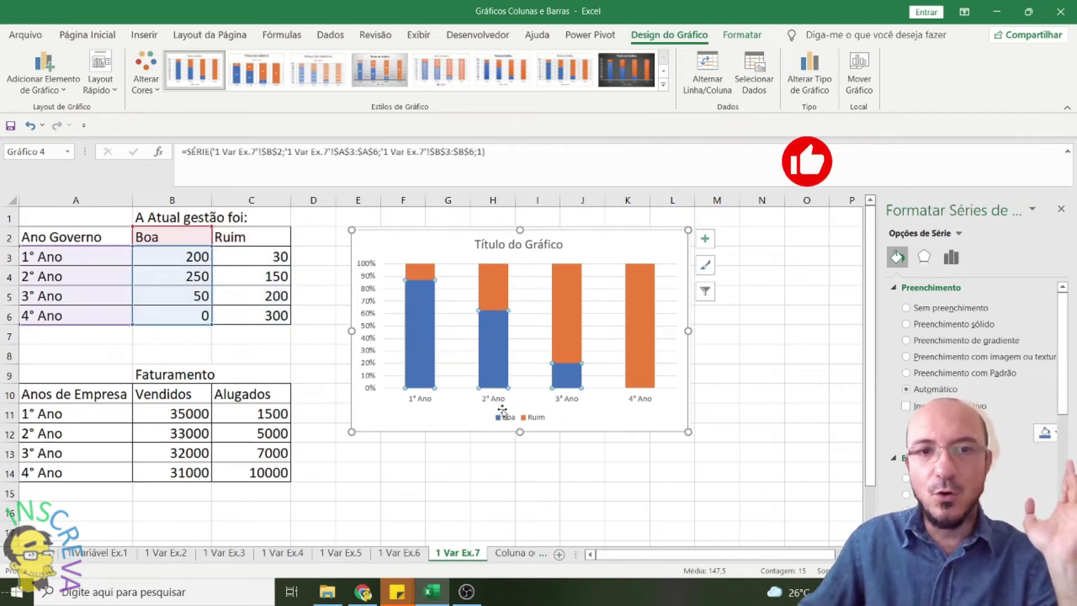
left_click(540, 419)
left_click(419, 335)
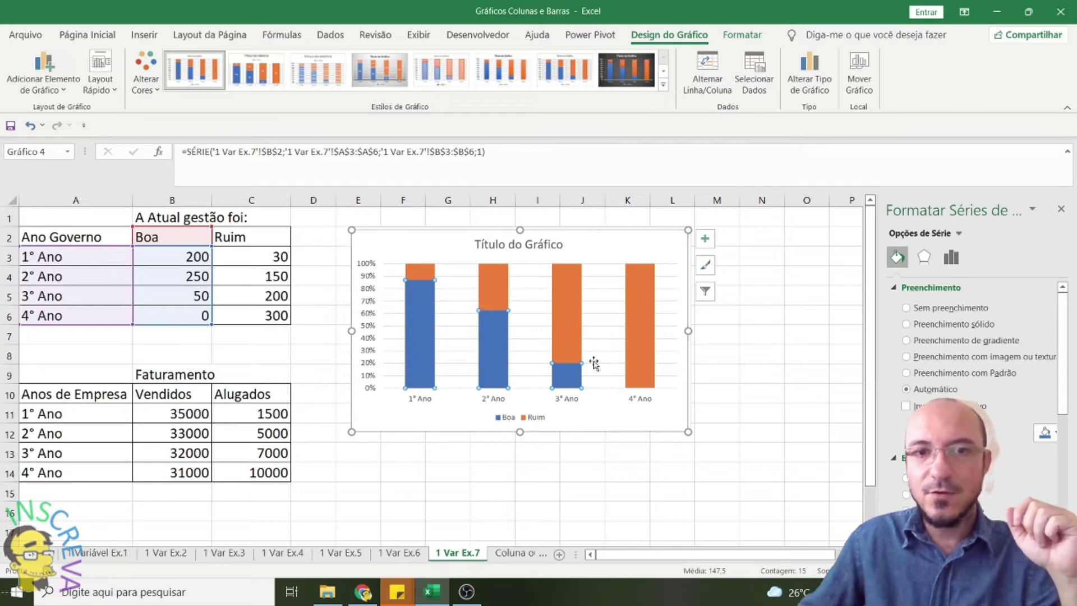
left_click(461, 478)
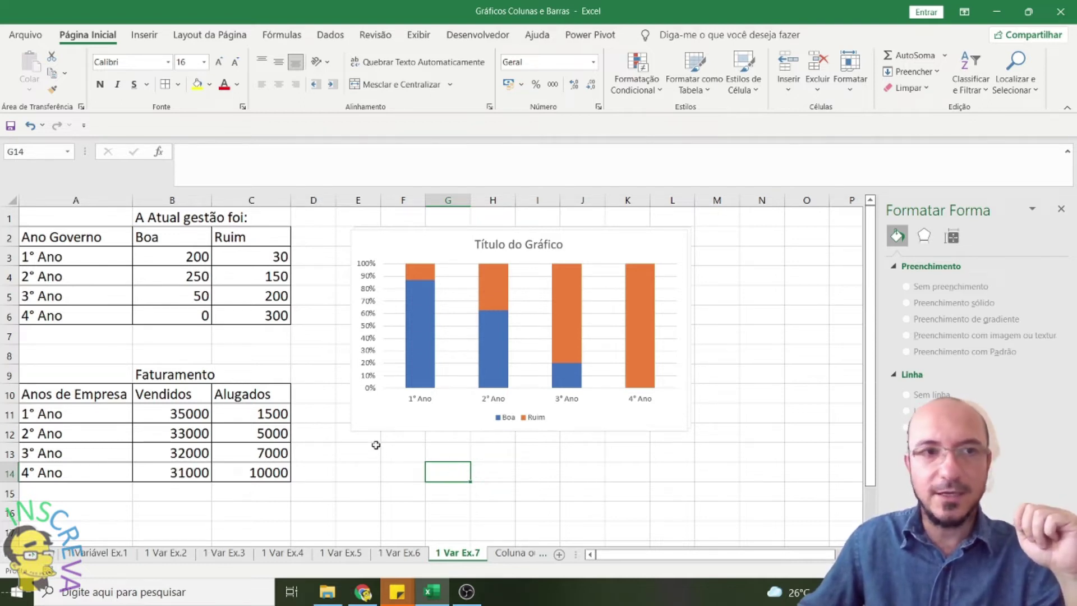
scroll(377, 448, "down", 2)
scroll(355, 438, "up", 1)
scroll(349, 437, "up", 1)
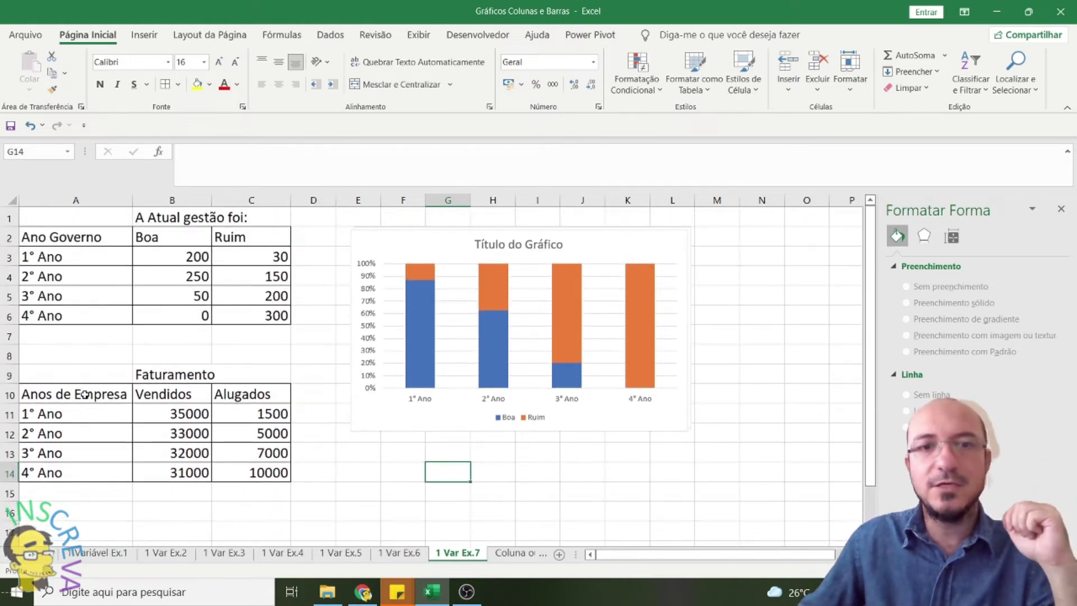
Examine the Faturamento table's company years and its Vendidos and Alugados columns.
left_click_drag(84, 395, 284, 474)
left_click_drag(67, 388, 67, 468)
left_click_drag(163, 395, 183, 464)
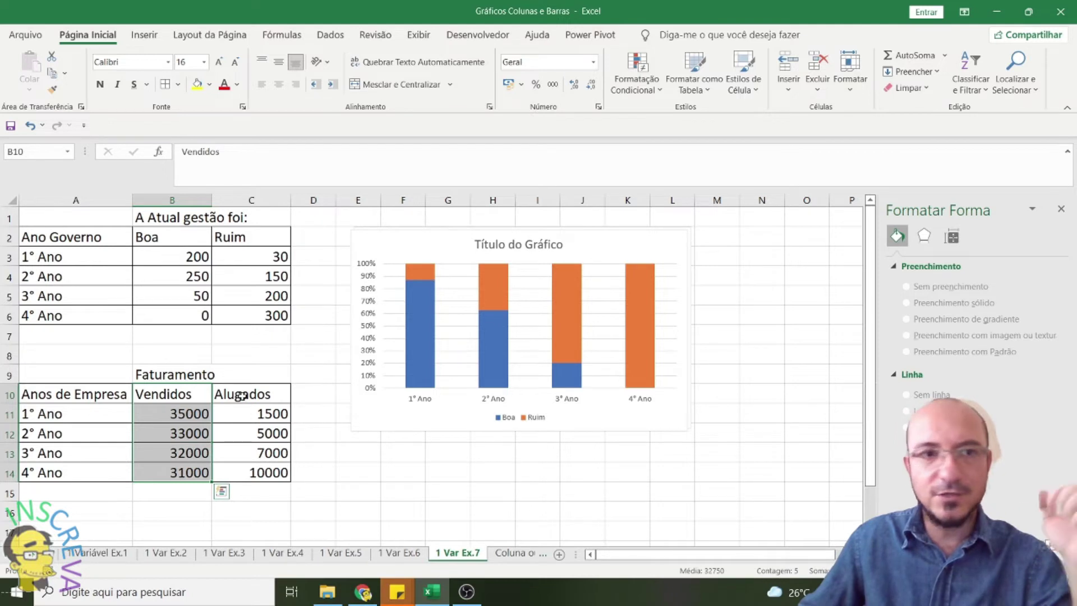
left_click_drag(263, 394, 257, 473)
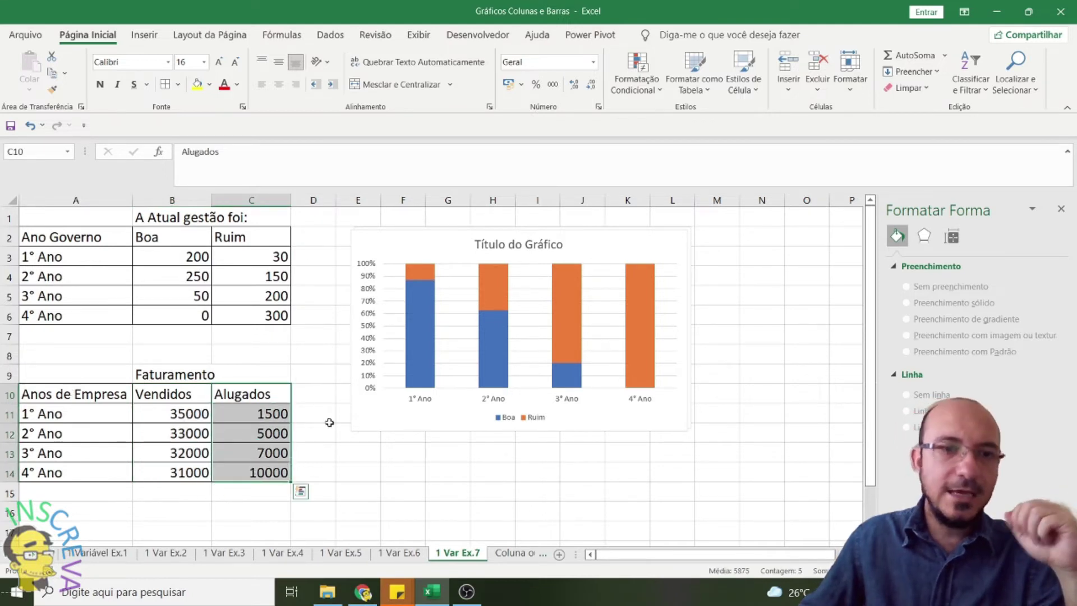
left_click(312, 436)
scroll(312, 443, "down", 1)
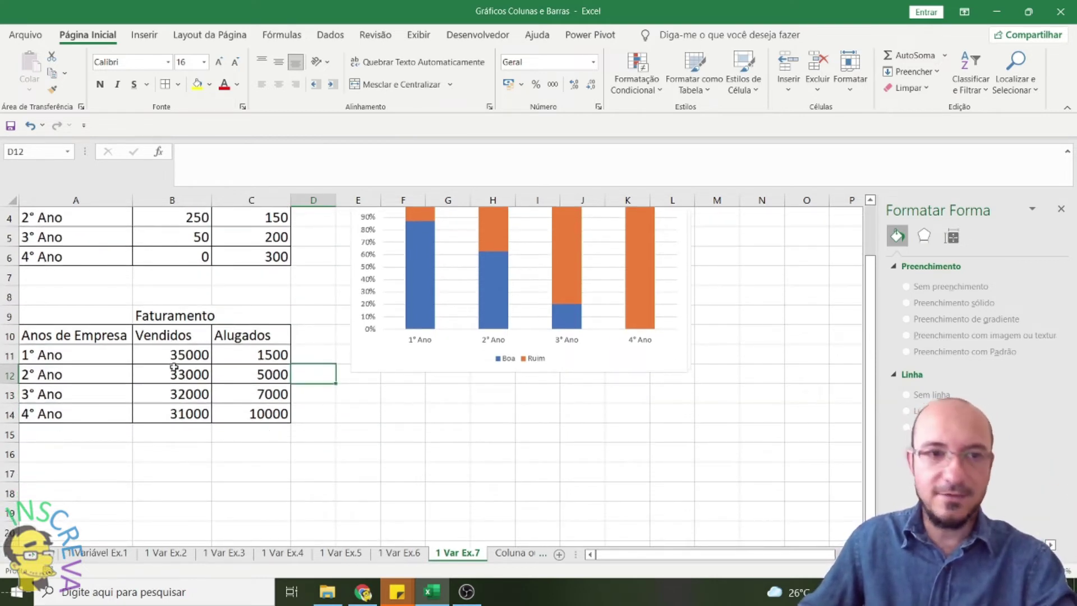
Insert a 2D clustered column chart from the Faturamento data in A10:C14, and delete that chart.
left_click(73, 337)
left_click_drag(73, 338, 289, 418)
left_click(145, 35)
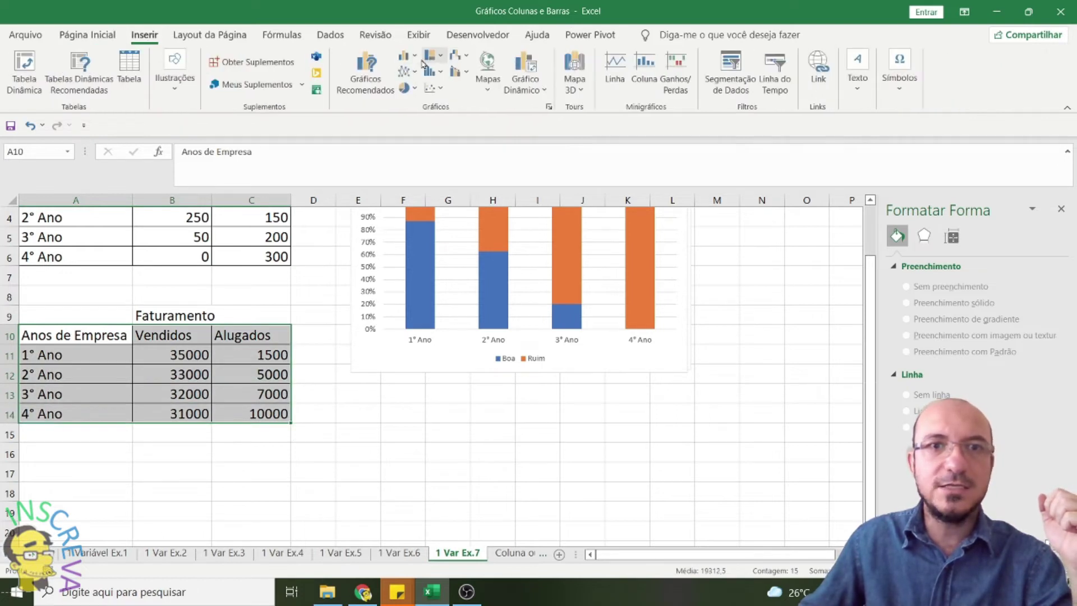
left_click(430, 55)
left_click(421, 101)
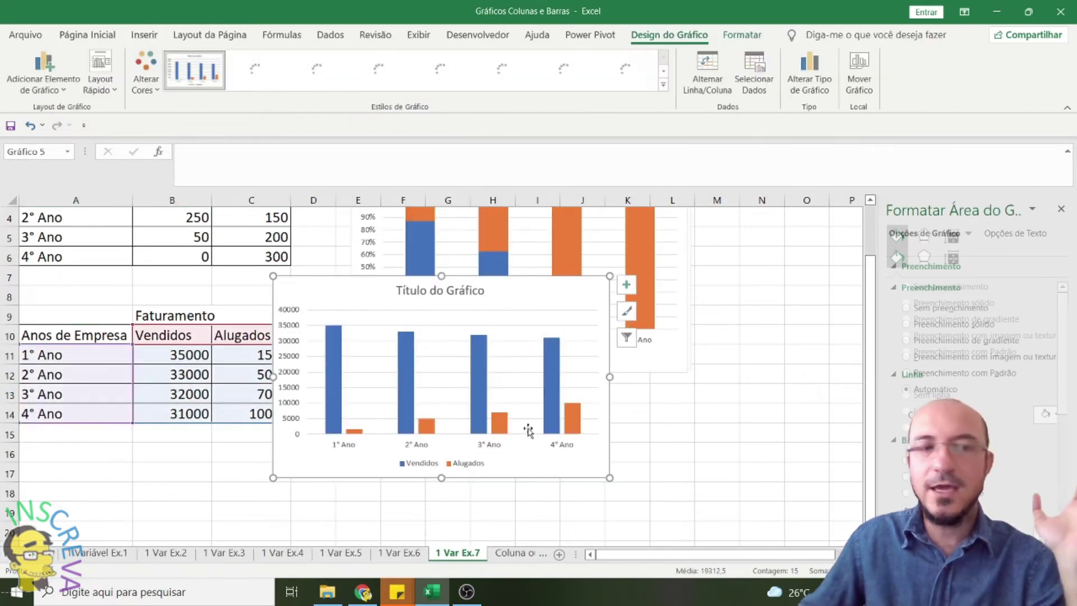
key("Delete")
left_click_drag(160, 352, 275, 351)
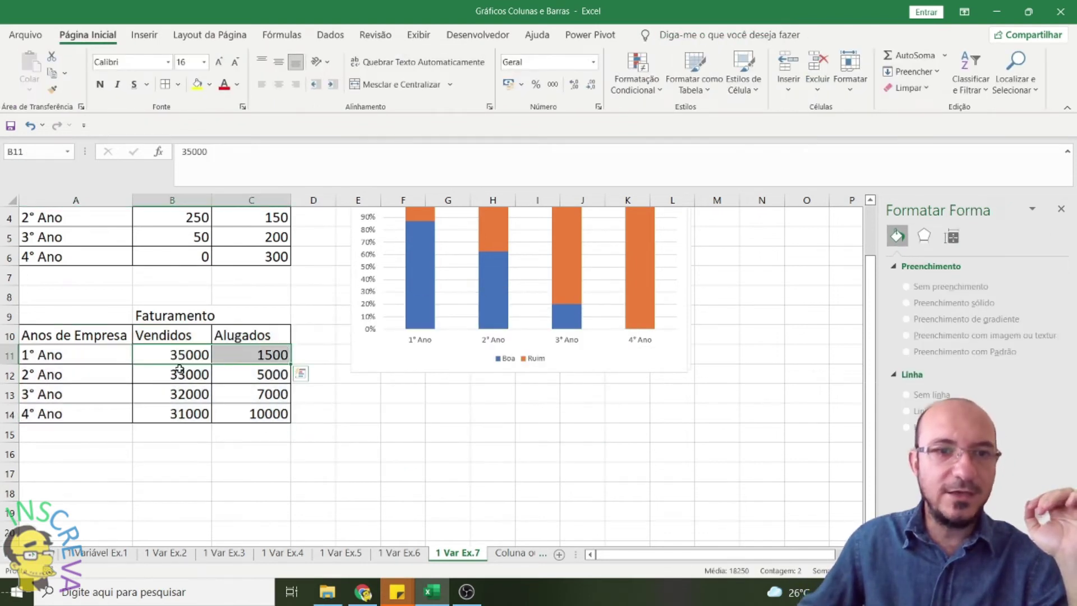
Compare the Vendidos and Alugados values for each company year in the Faturamento table.
left_click_drag(168, 359, 258, 353)
mouse_move(176, 377)
left_mouse_down()
mouse_move(269, 373)
mouse_move(275, 396)
left_mouse_up()
left_click(190, 393)
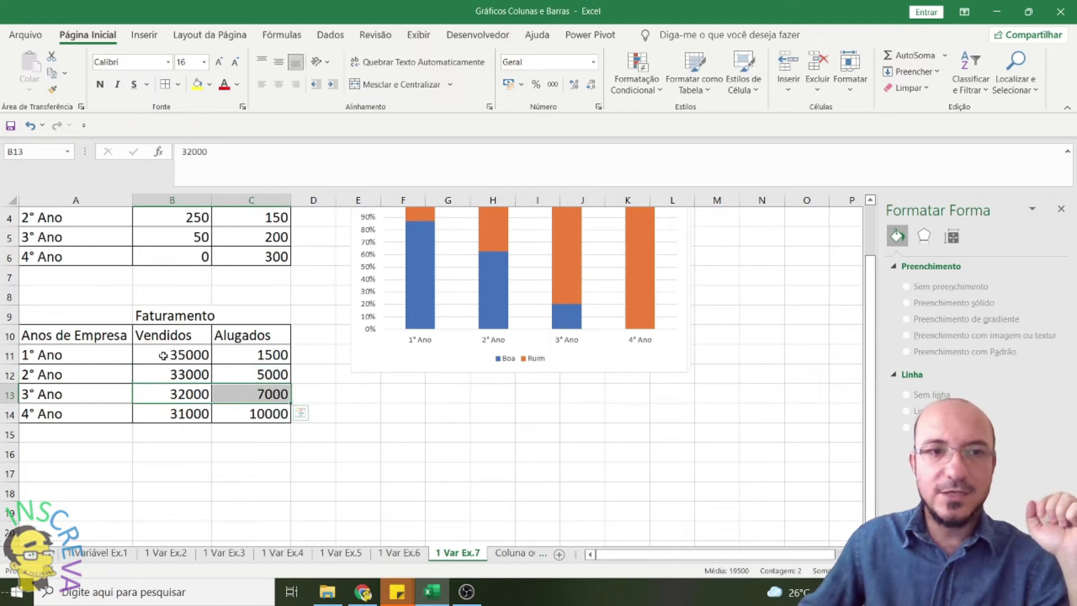
left_click(182, 355)
left_click(265, 356)
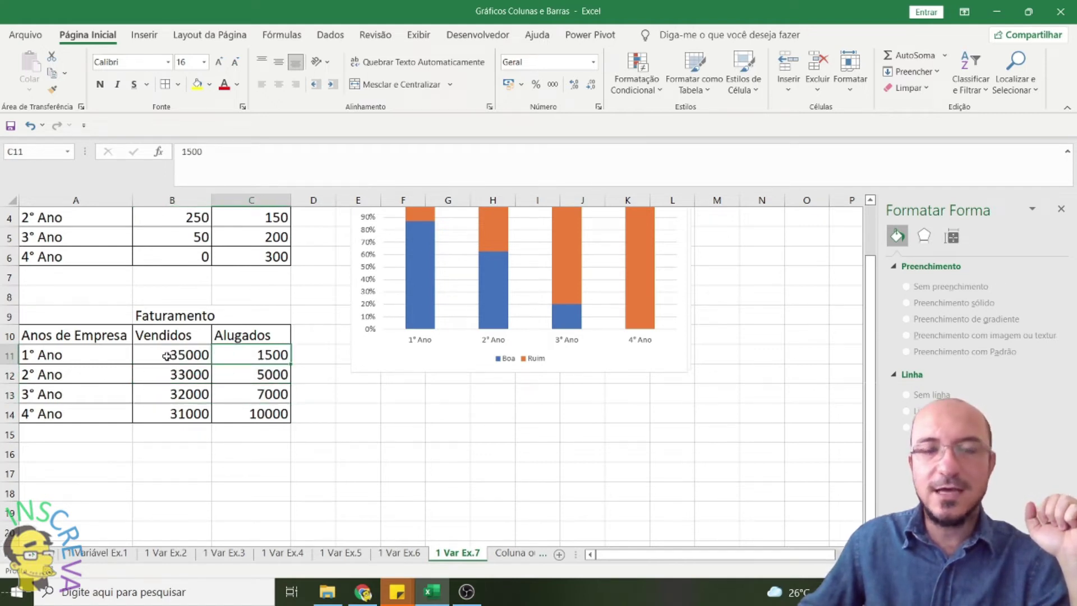
left_click(171, 394)
left_click(268, 396)
Insert a 2D 100% stacked column chart from the Faturamento data in A10:C14 and place it below the government approval chart.
left_click_drag(108, 333, 253, 415)
left_click(143, 36)
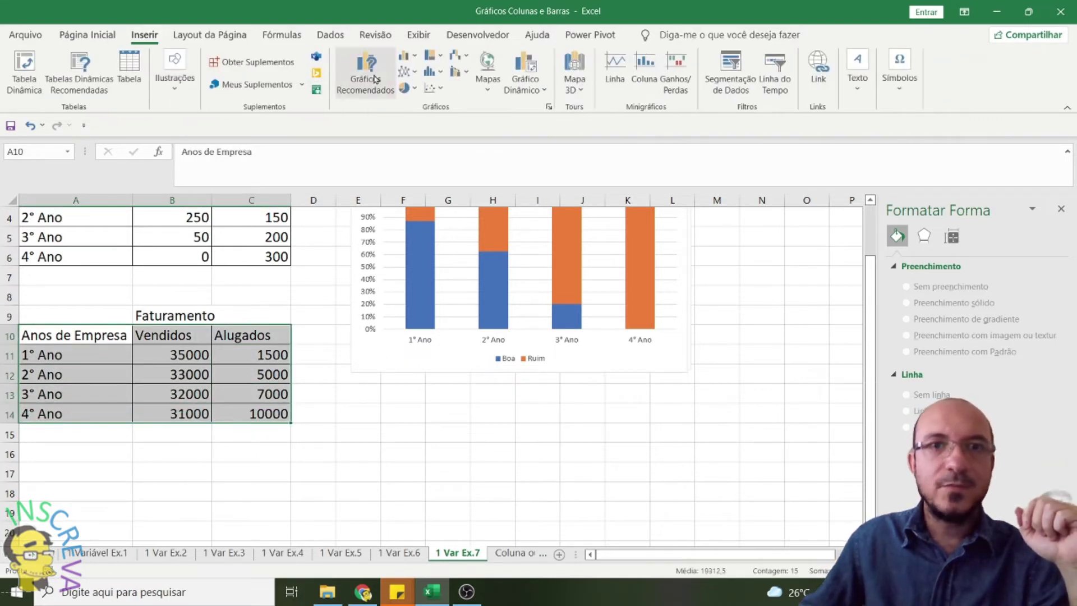
left_click(404, 56)
left_click(504, 111)
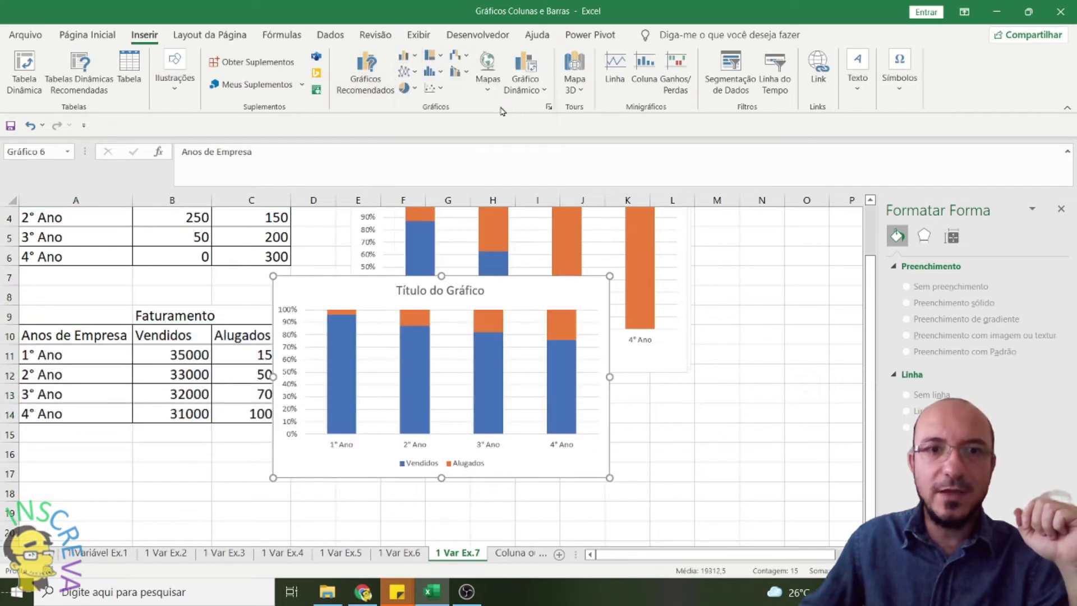
left_click_drag(368, 289, 424, 314)
mouse_move(399, 350)
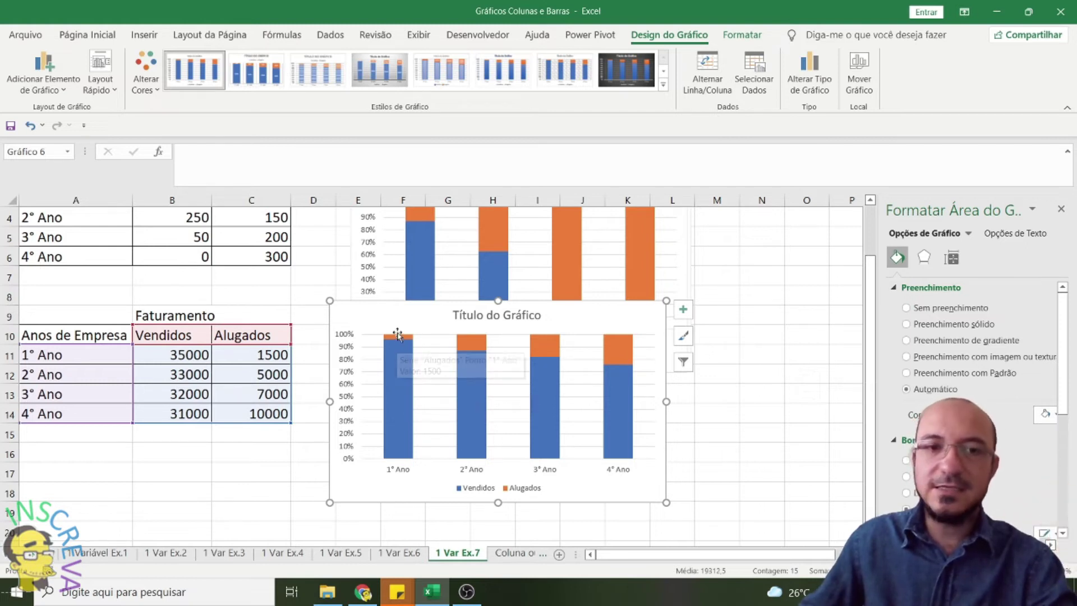
mouse_move(627, 376)
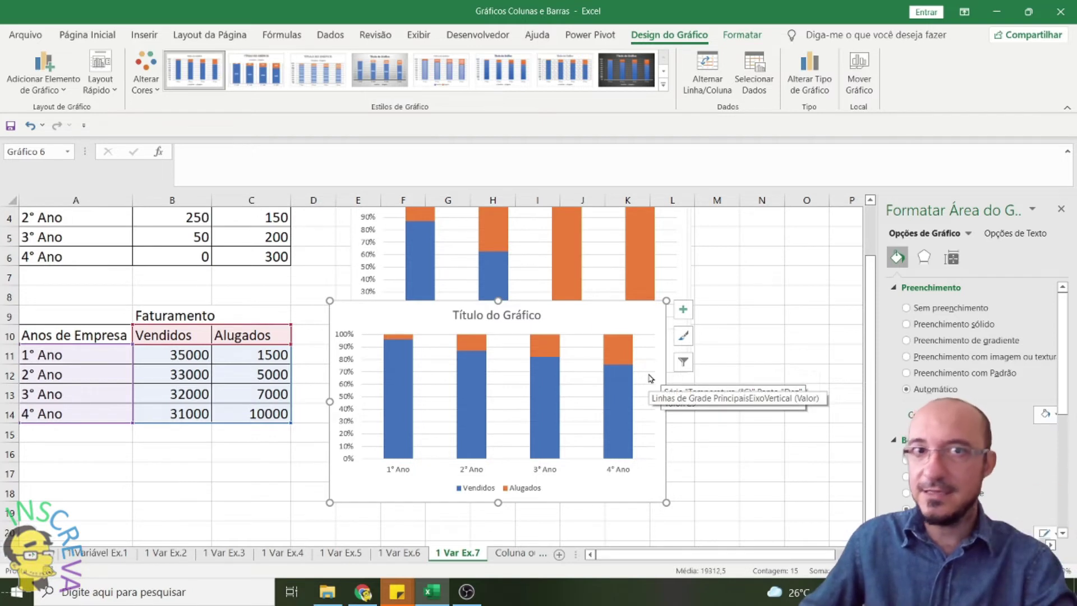
left_click(245, 473)
left_click_drag(404, 308, 428, 320)
Insert a 2D 100% stacked area chart from A2:C6 and move it to the right of the government approval column chart.
scroll(103, 306, "up", 1)
left_click(72, 239)
left_click_drag(72, 240, 248, 310)
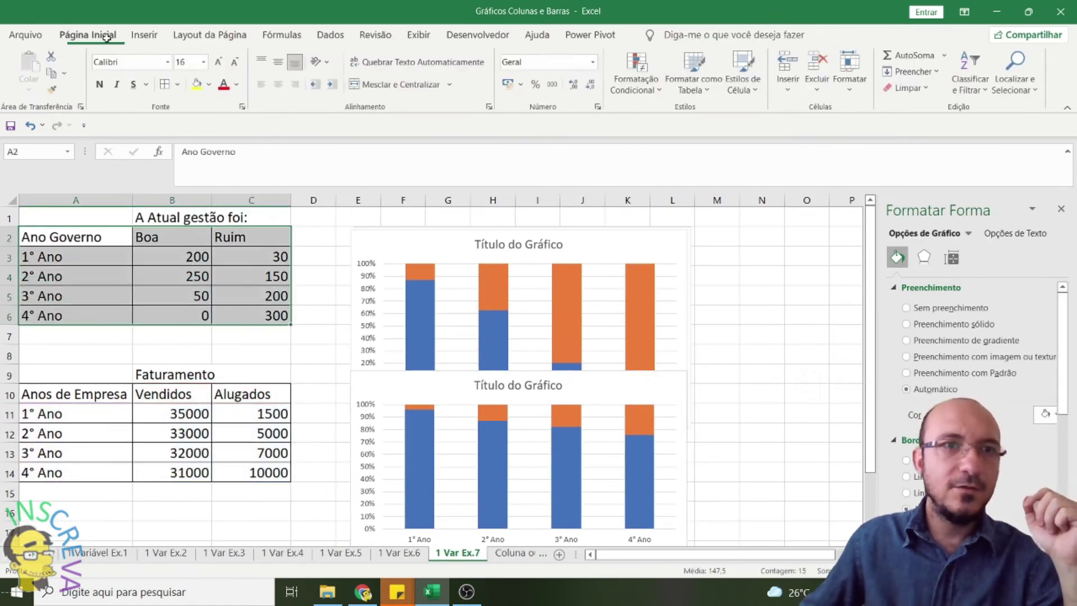
left_click(144, 34)
left_click(415, 75)
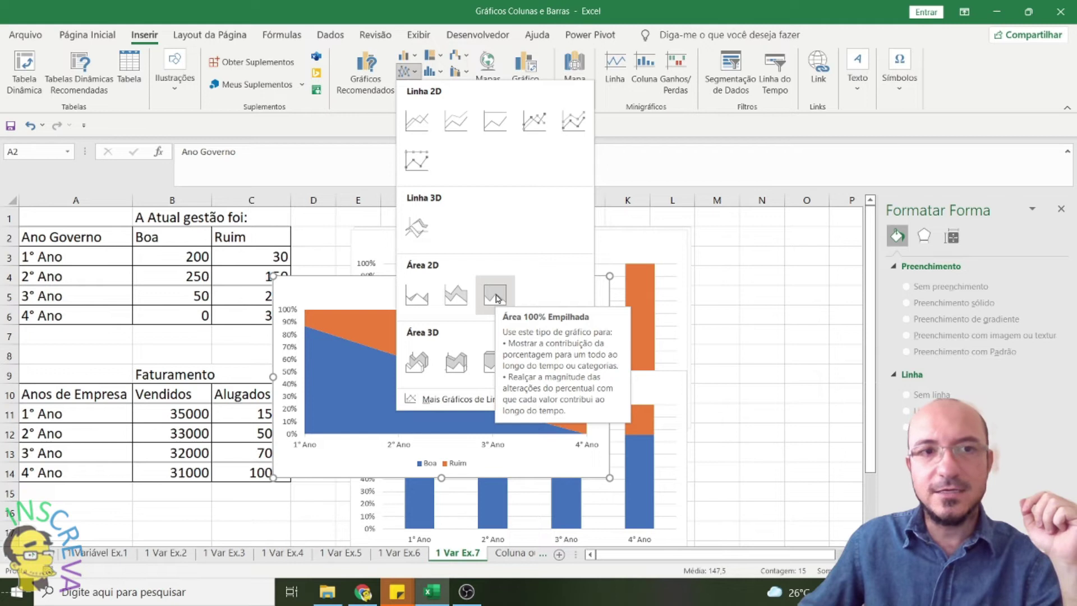
left_click(496, 298)
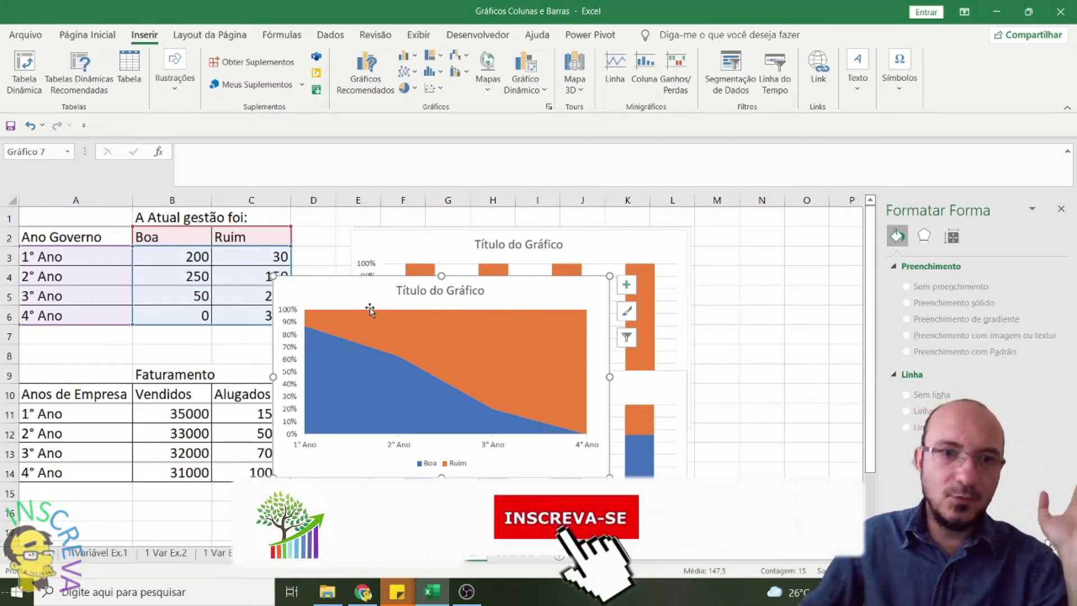
left_click_drag(370, 310, 714, 233)
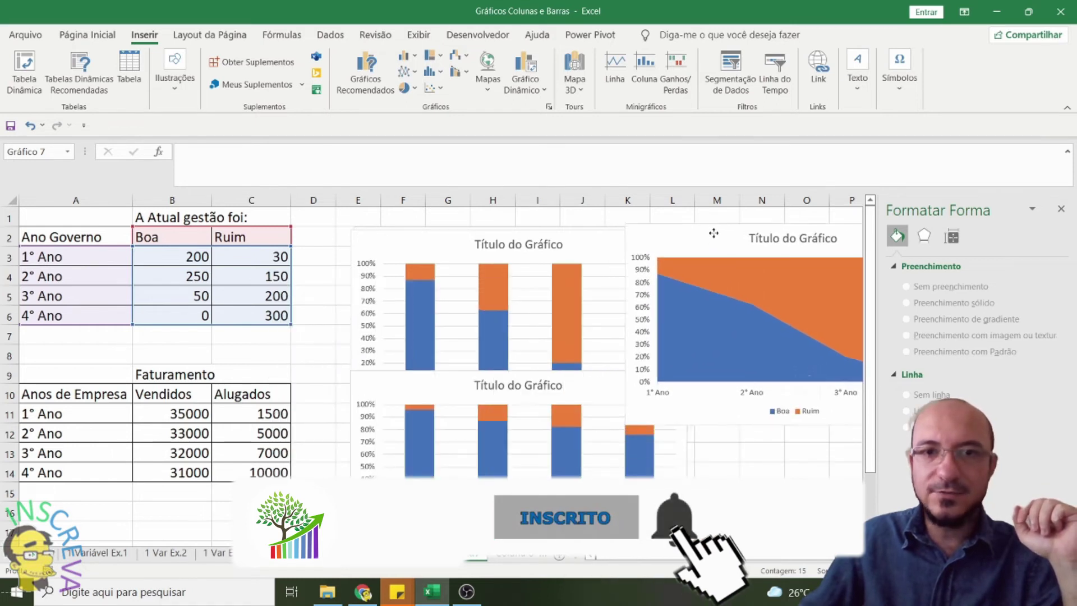
Arrange the government approval column and area charts side by side, and move the Faturamento column chart down clear of them.
left_click_drag(433, 240, 294, 231)
left_click_drag(670, 254, 595, 246)
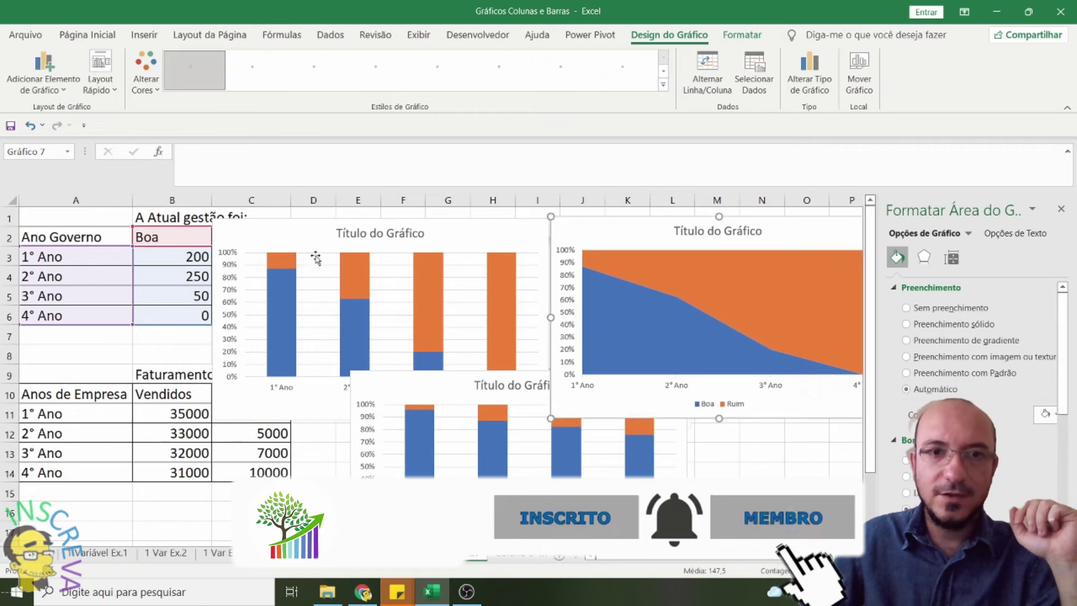
left_click_drag(394, 378, 353, 487)
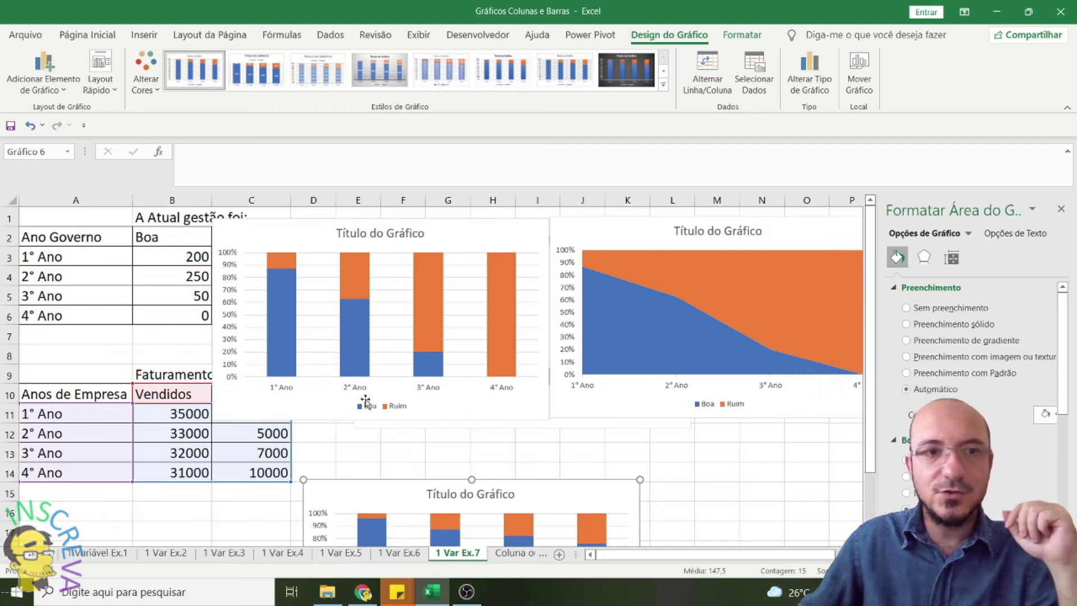
Insert a 2D 100% stacked area chart from A10:C14 and place it beside the Faturamento column chart, below the approval charts.
scroll(115, 433, "down", 2)
left_click(92, 452)
left_click_drag(56, 276, 242, 356)
left_click(144, 34)
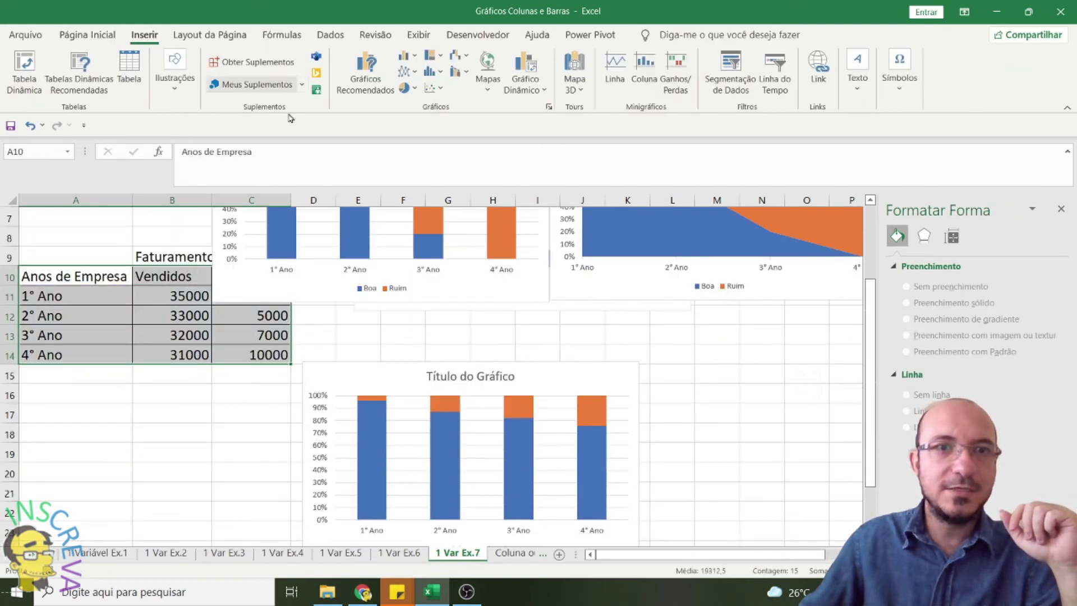
left_click(413, 70)
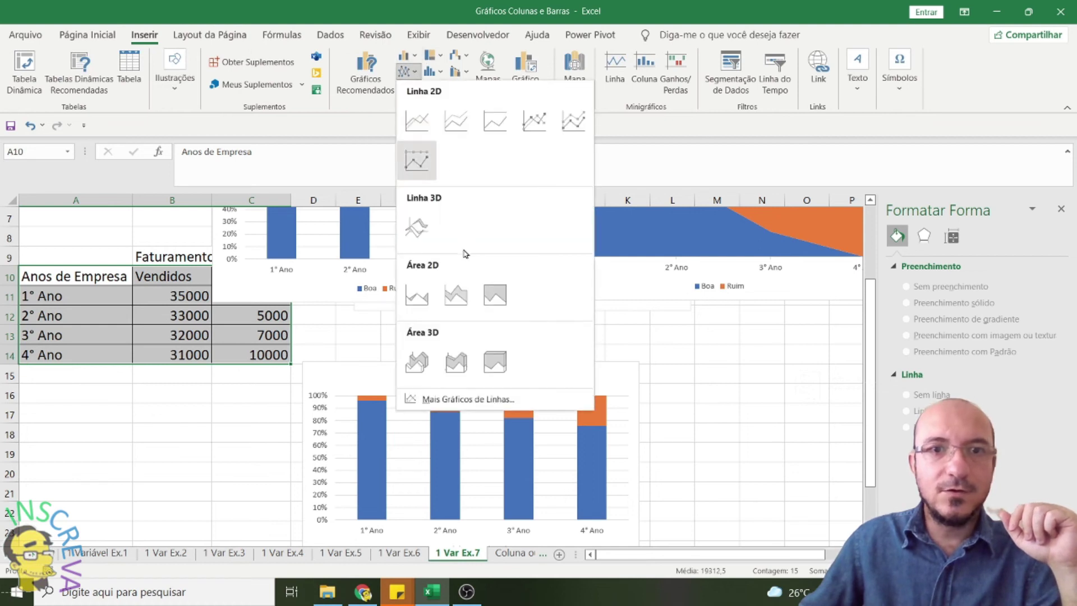
left_click(496, 295)
left_click_drag(449, 280, 673, 303)
left_click_drag(426, 366, 347, 303)
scroll(400, 357, "up", 2)
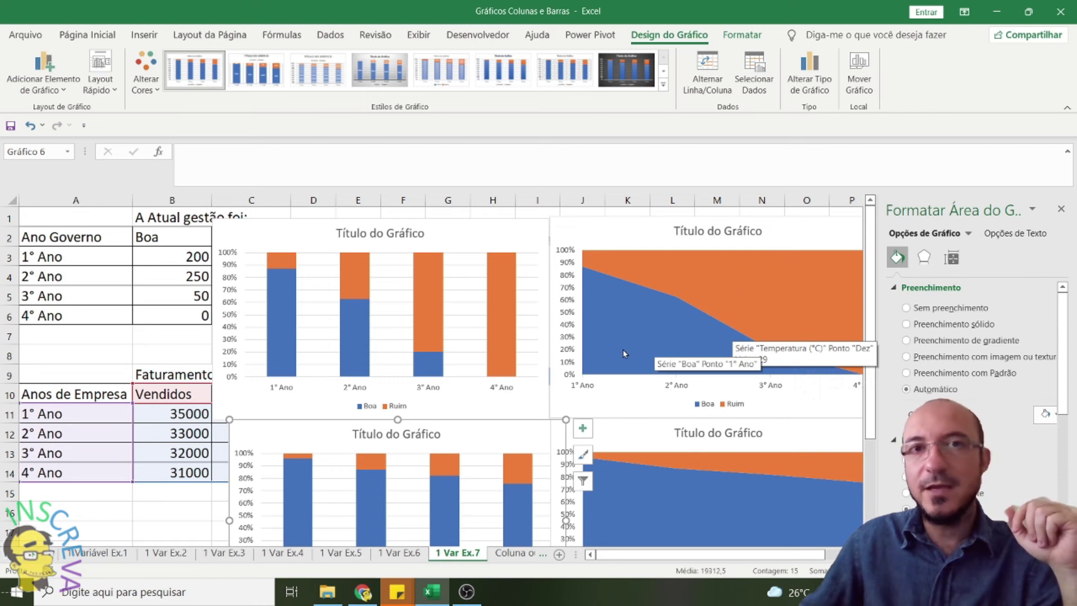
Review the 100% stacked variants among the column, bar and area chart types, keeping the Faturamento chart as 100% stacked columns.
left_click(145, 35)
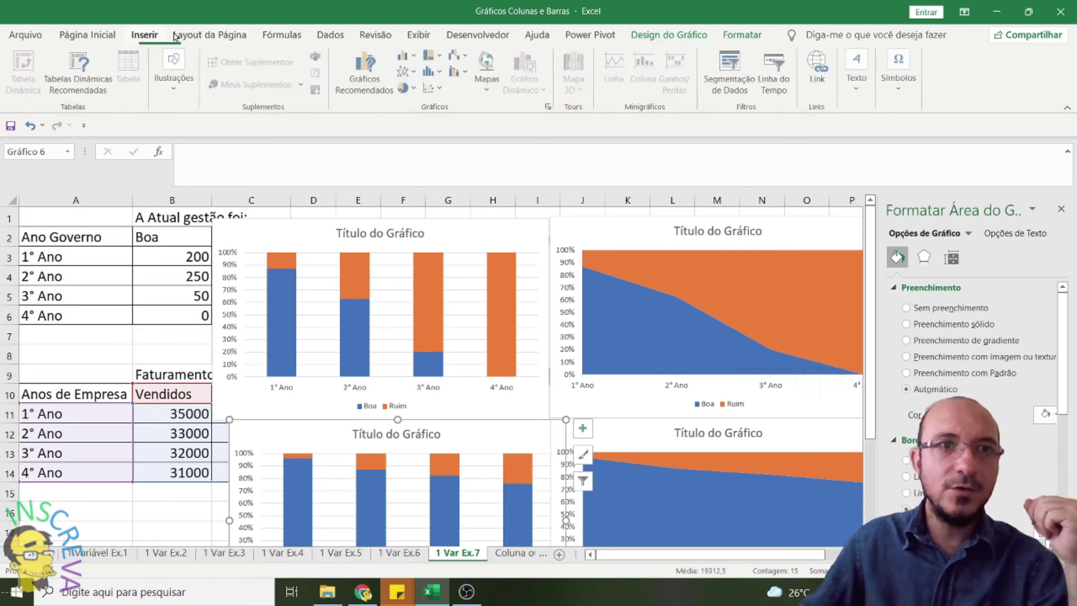
left_click(416, 56)
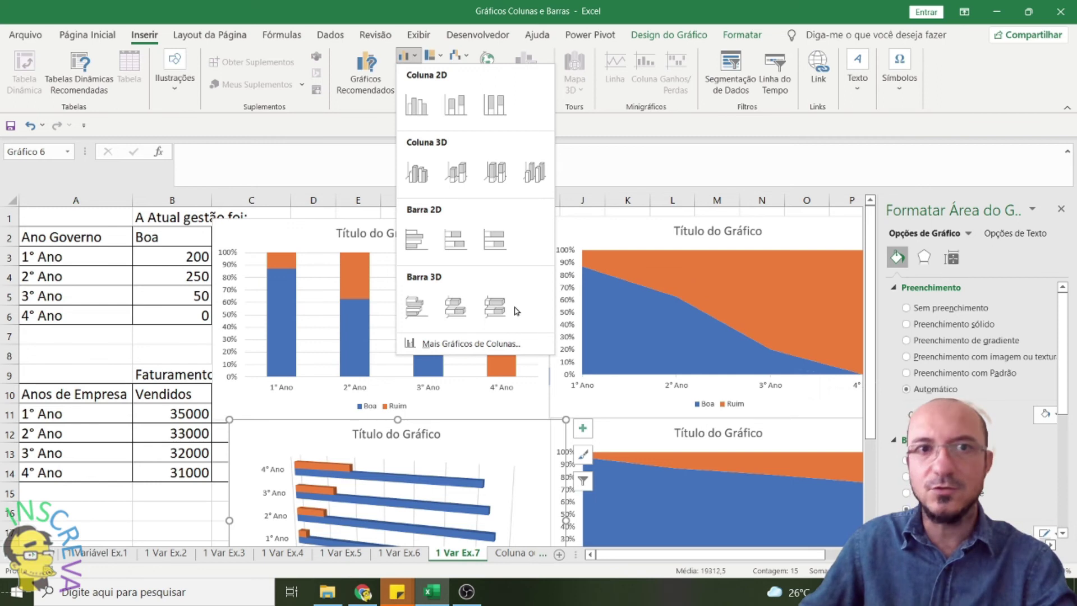
left_click(495, 104)
left_click(409, 71)
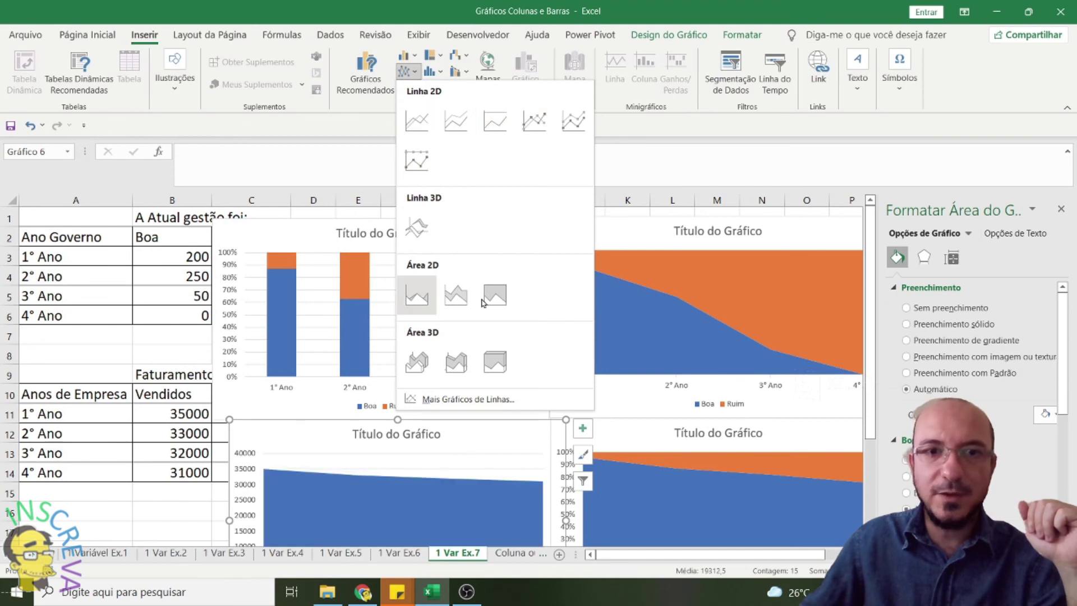
left_click(310, 160)
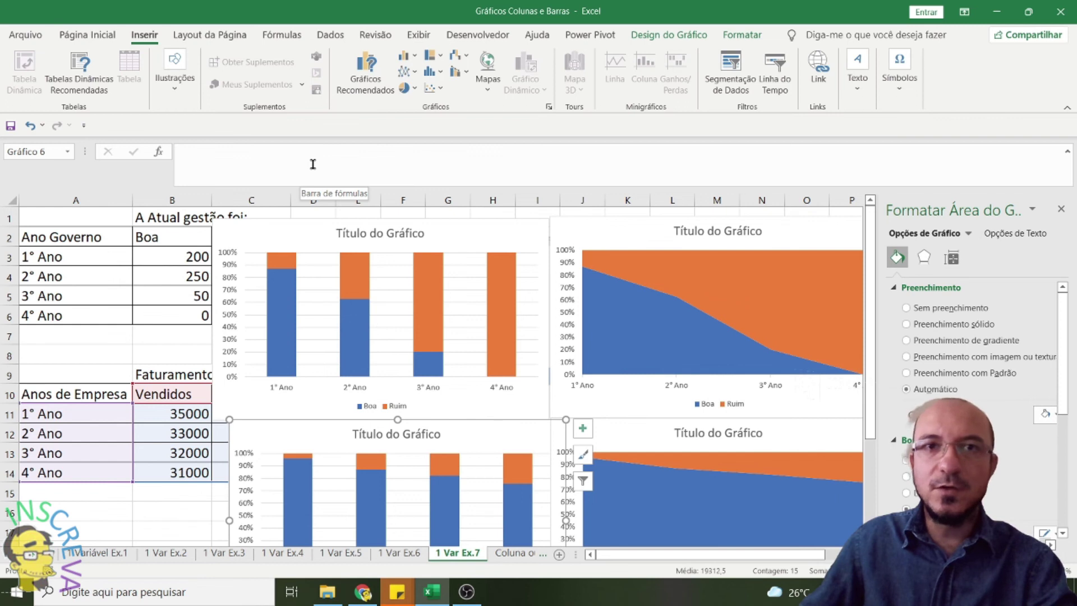
Nudge the government approval column chart into line with the area chart beside it and select its gridlines.
left_click_drag(294, 221, 295, 219)
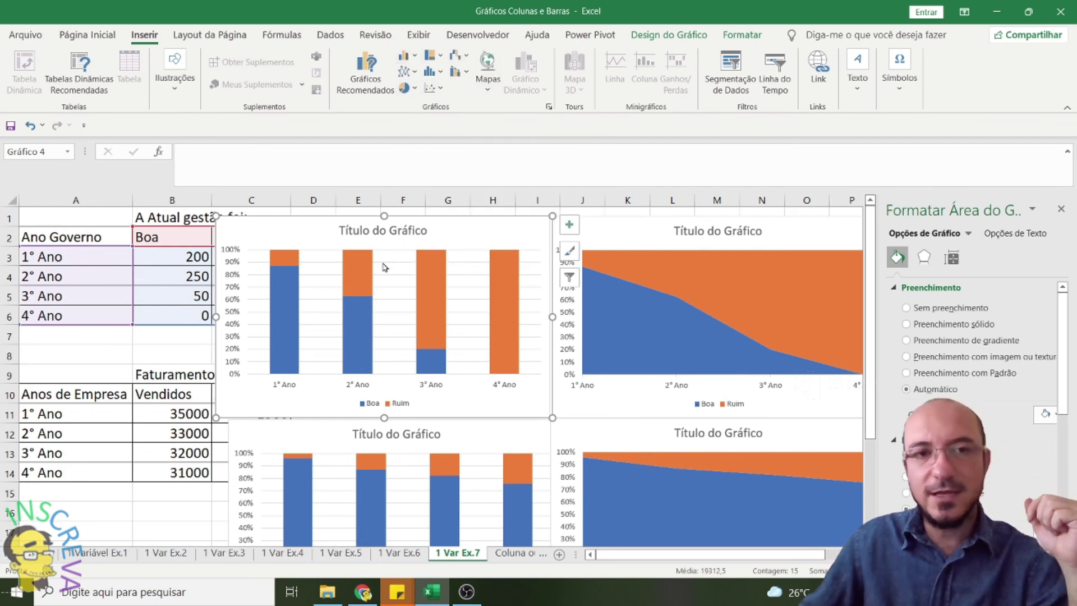
left_click(321, 280)
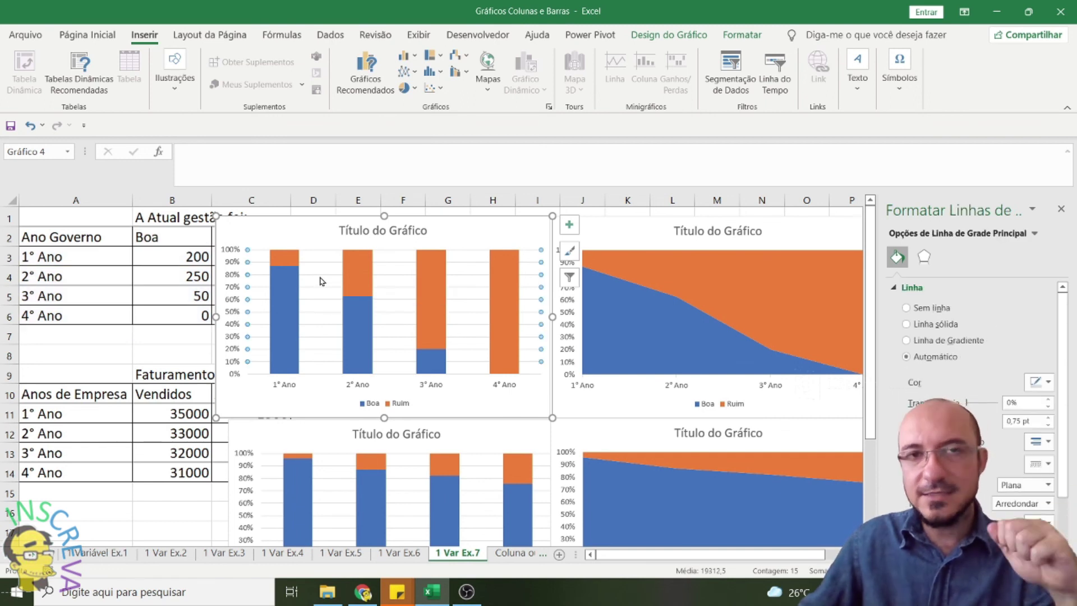